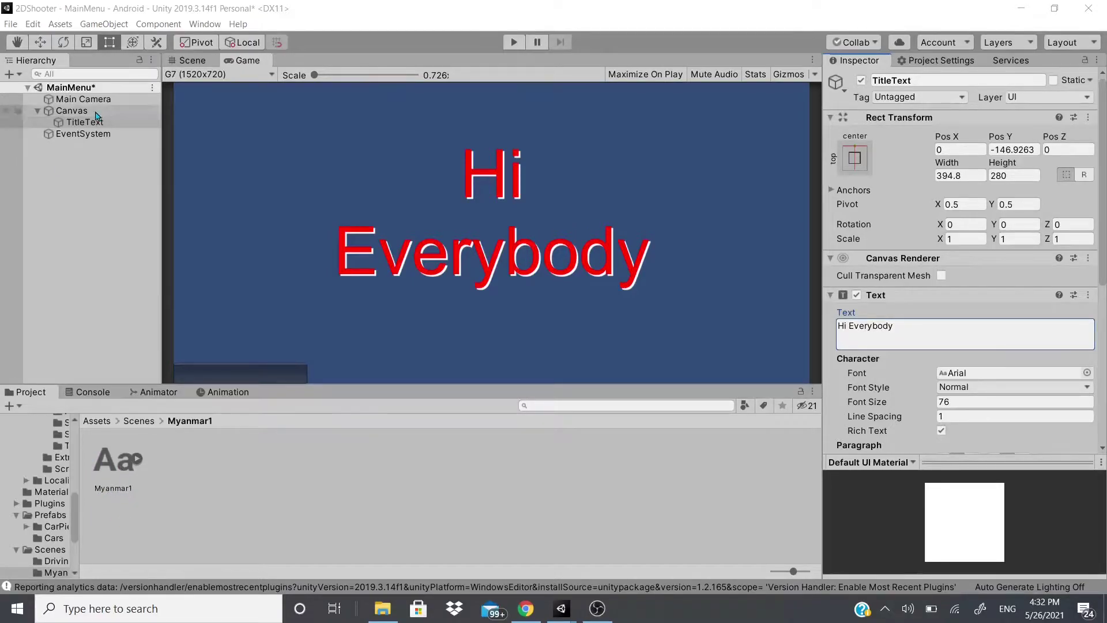
# Step: Create a Lean Localization object in the scene from the Hierarchy's Lean menu
pyautogui.rightClick(93, 161)
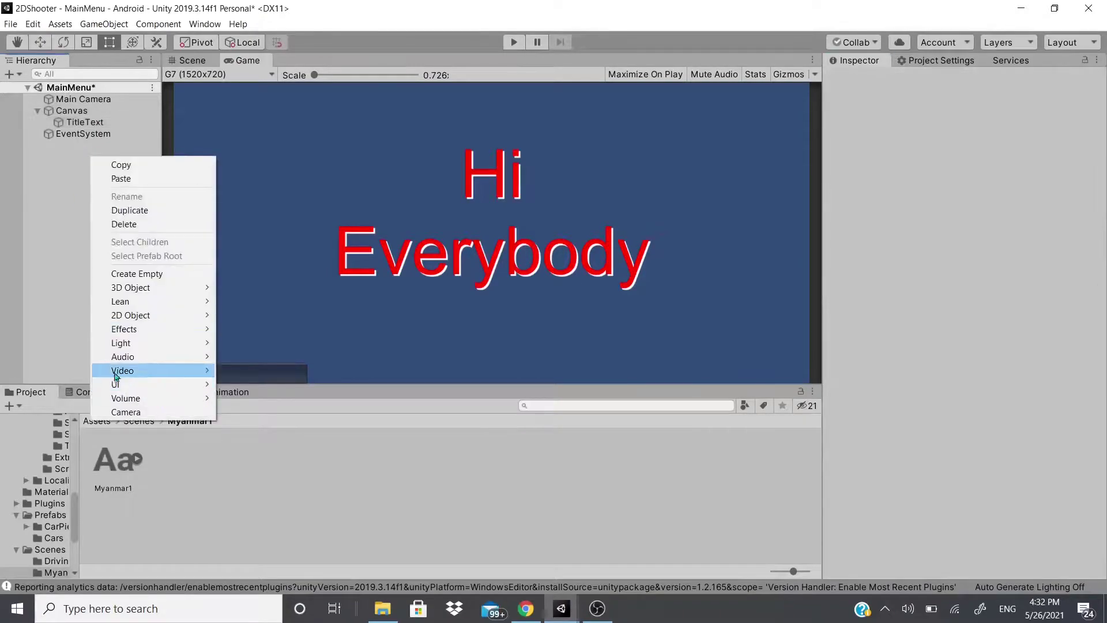
pyautogui.moveTo(147, 303)
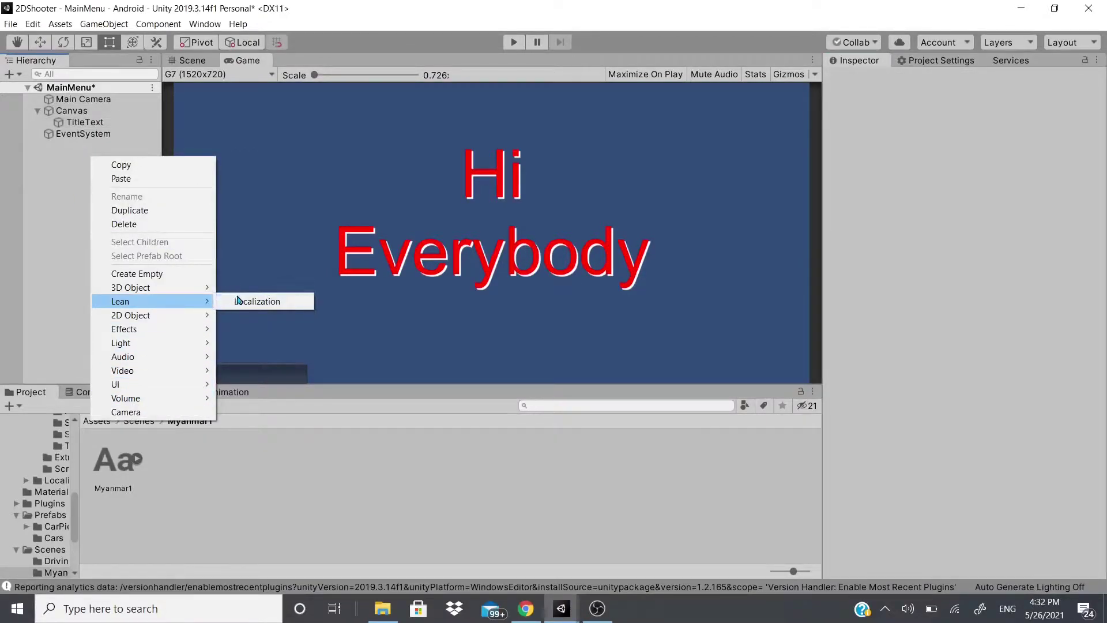
pyautogui.click(83, 215)
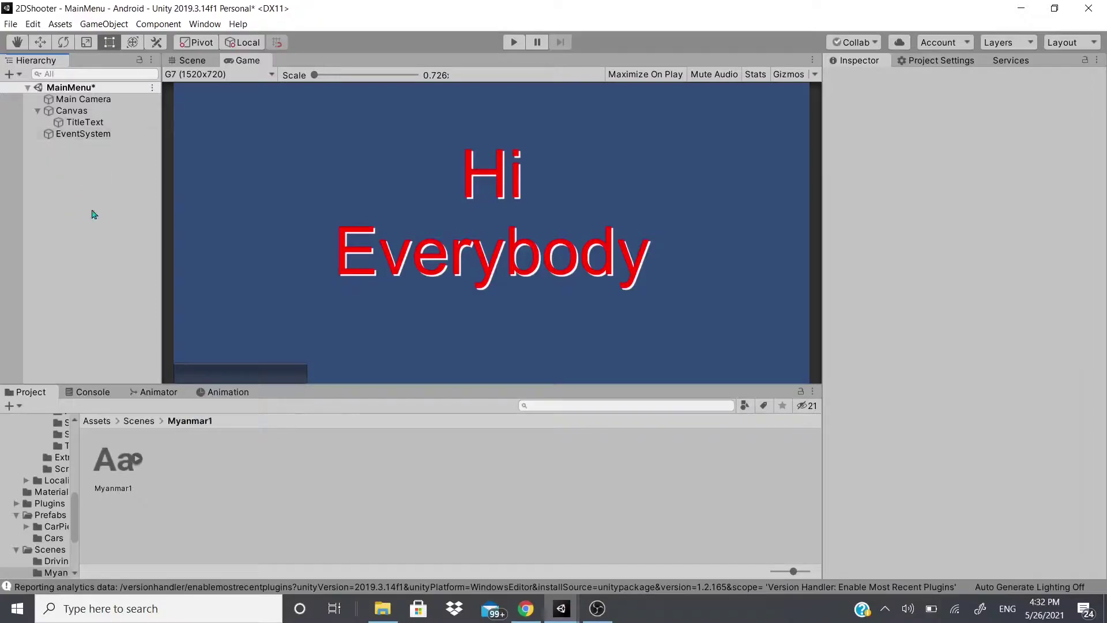
pyautogui.rightClick(118, 173)
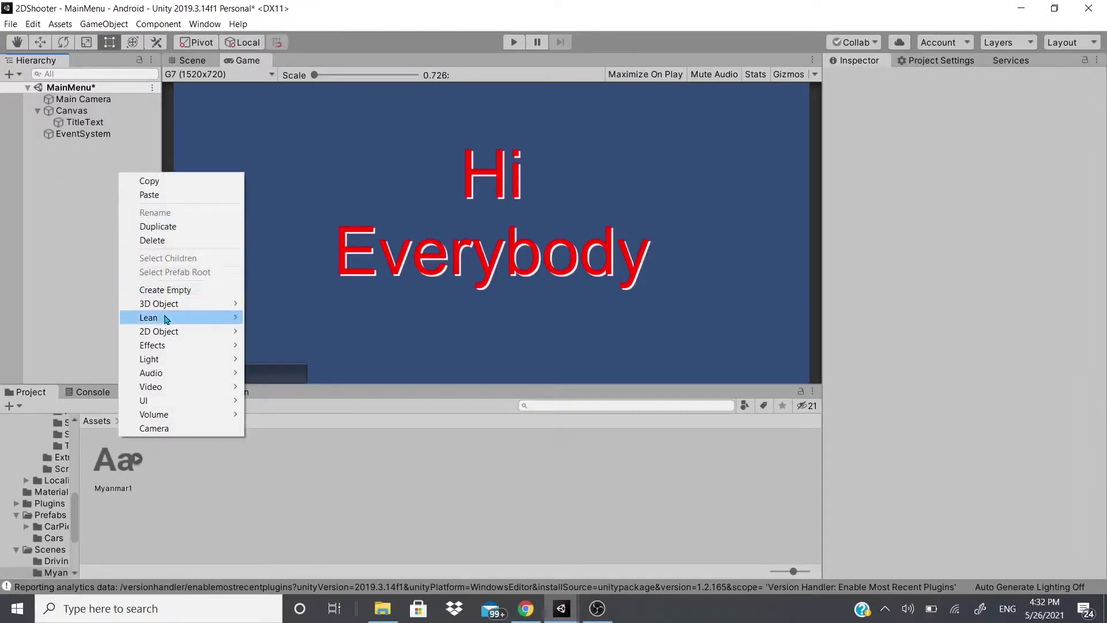
pyautogui.moveTo(182, 319)
pyautogui.click(311, 318)
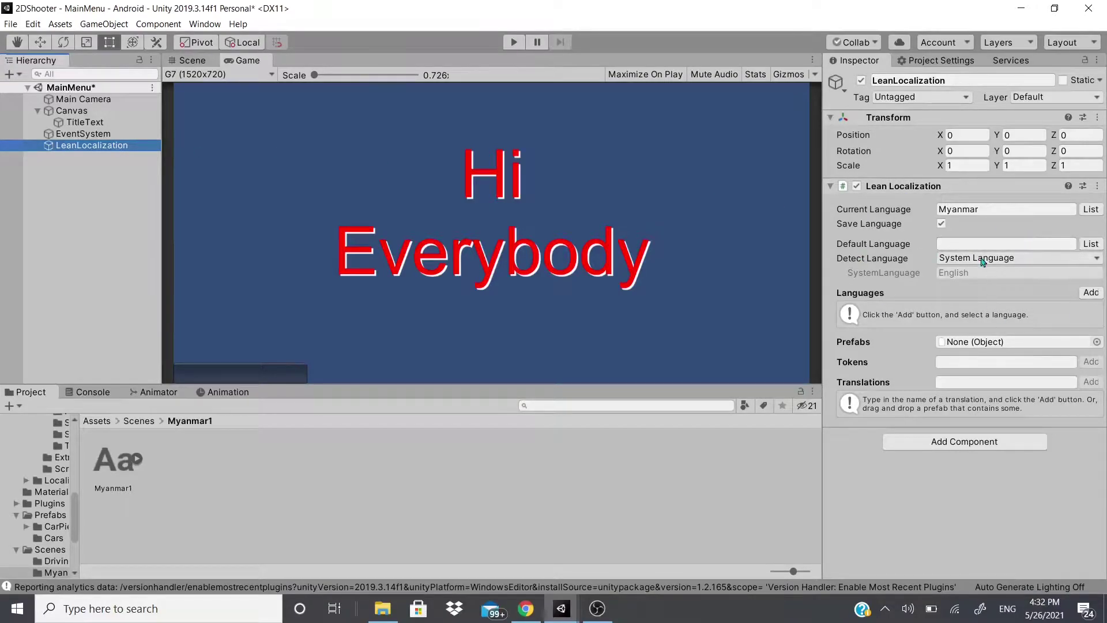
# Step: Add English and a custom language named 'Myanmar' to the Languages list
pyautogui.click(1093, 214)
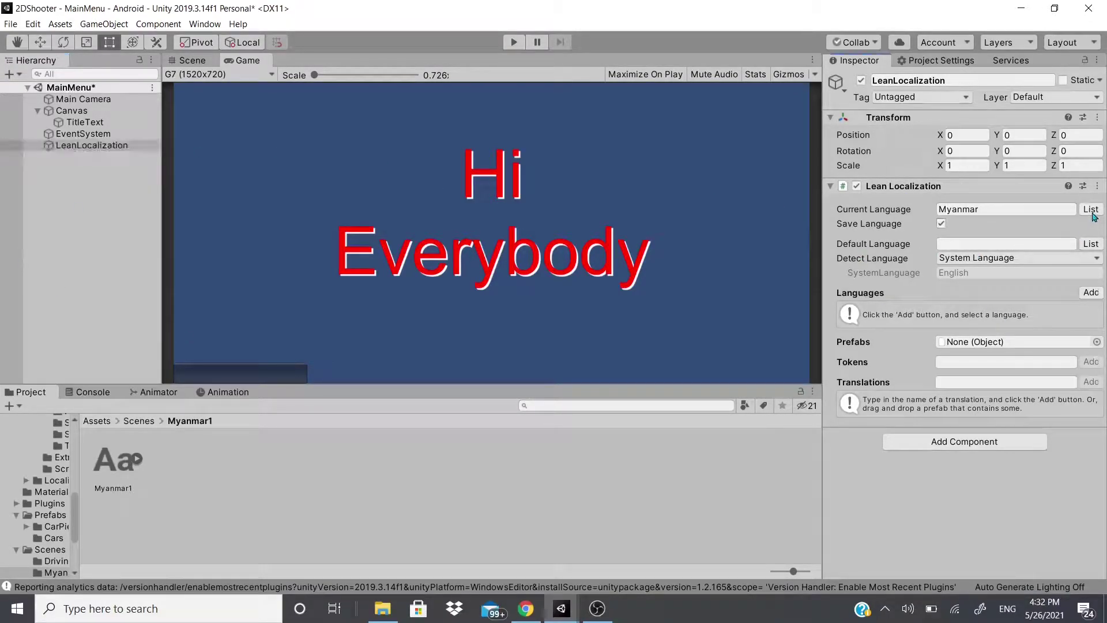
pyautogui.click(1090, 293)
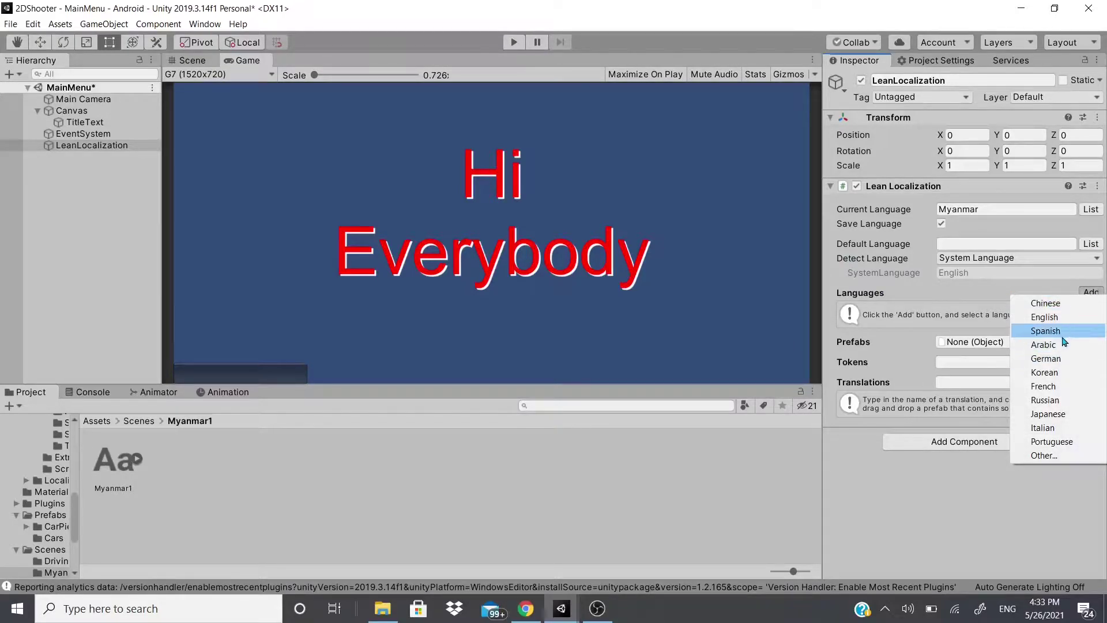
pyautogui.click(1055, 316)
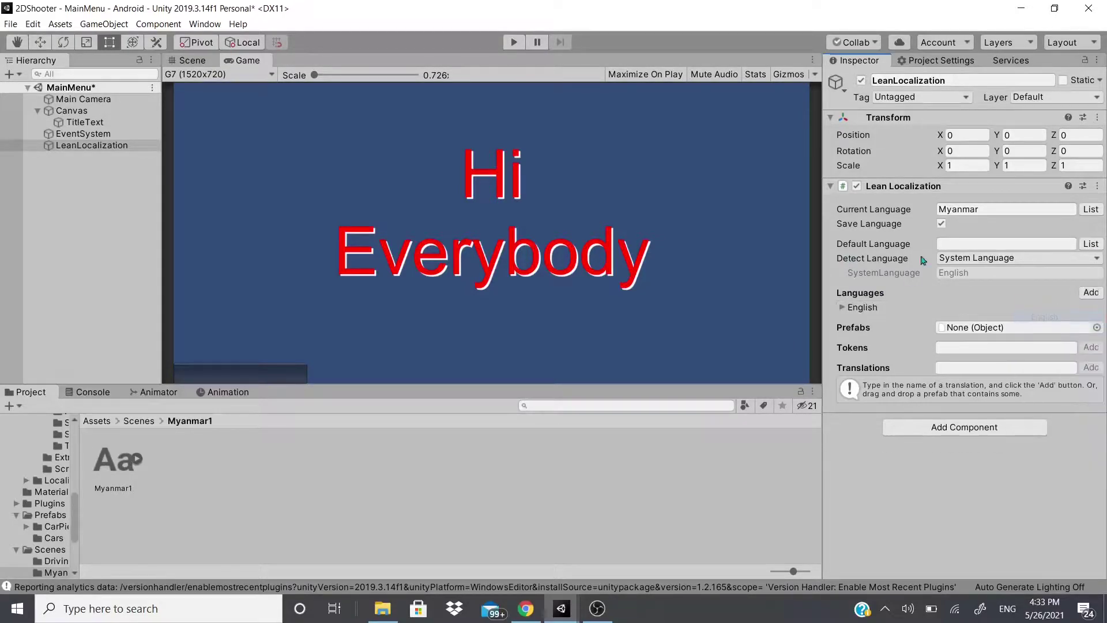
pyautogui.click(1089, 293)
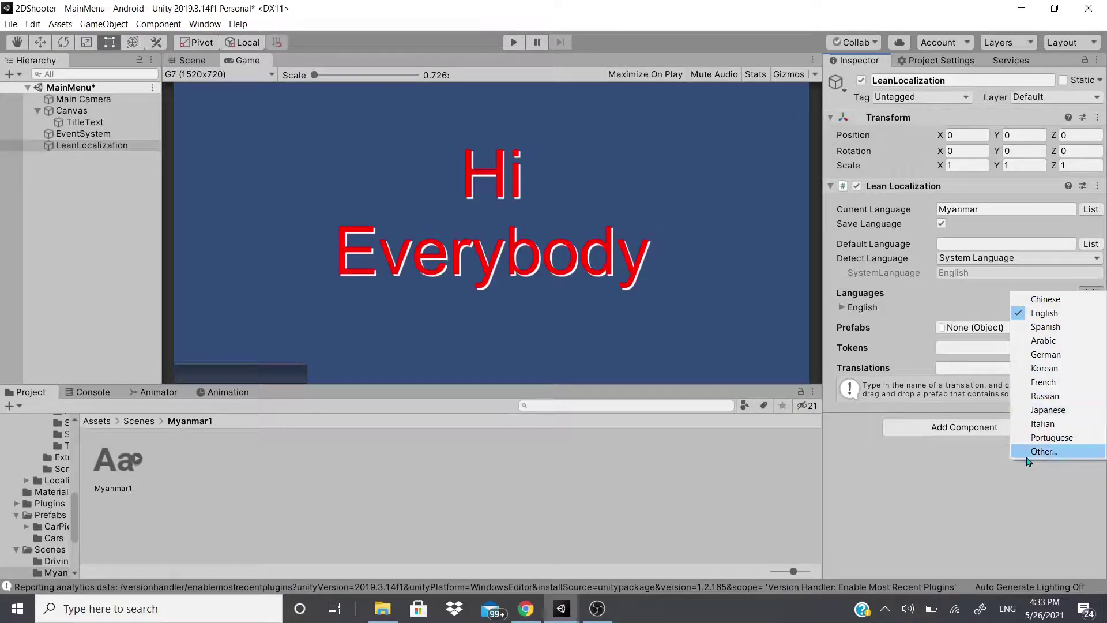
pyautogui.click(1027, 458)
pyautogui.click(850, 326)
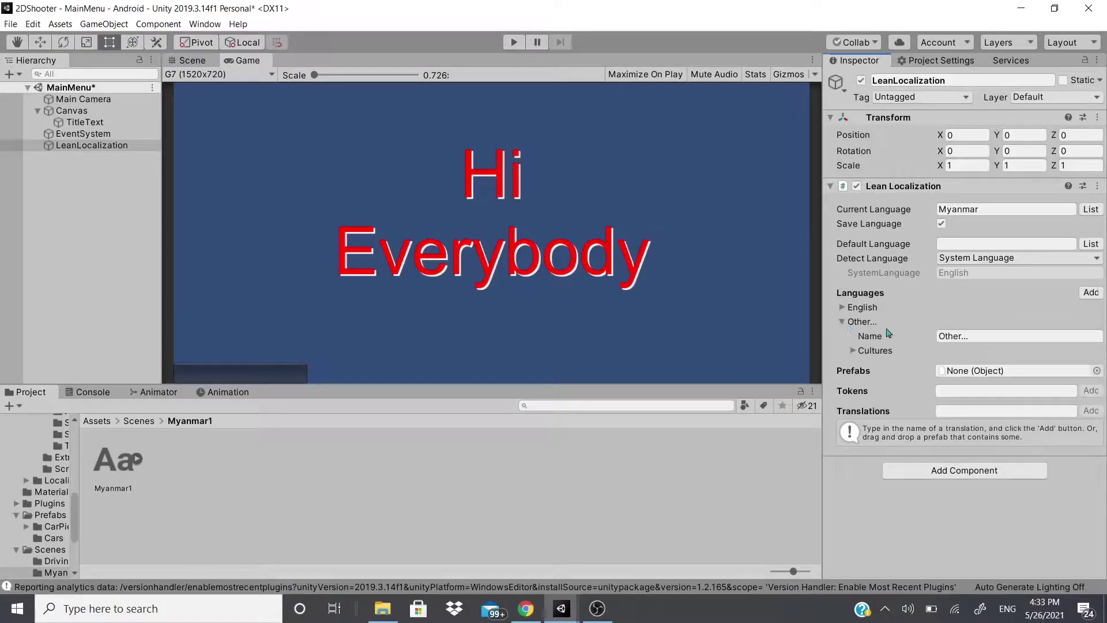
pyautogui.click(961, 336)
pyautogui.write('Myanmar')
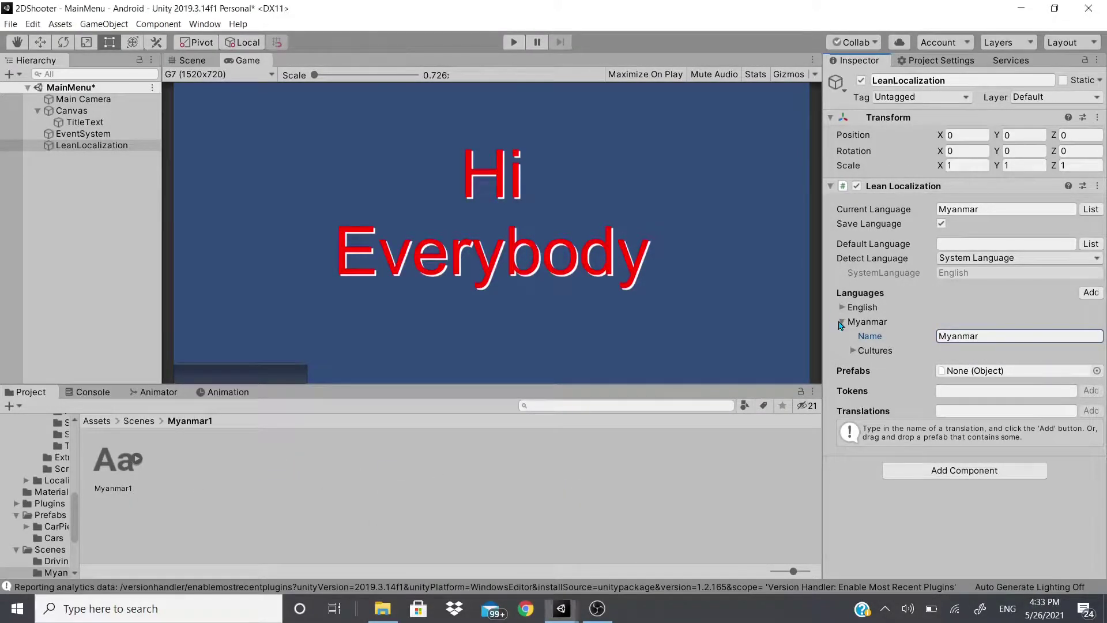
# Step: Add an 'Introduction' translation phrase and reselect the LeanLocalization object
pyautogui.click(842, 321)
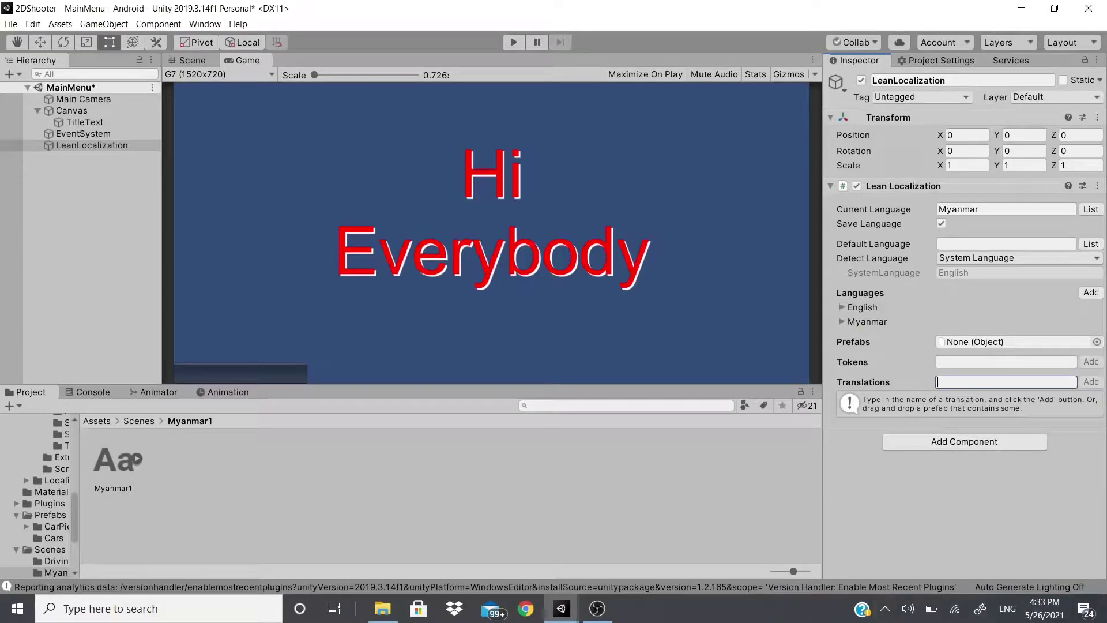
pyautogui.write('H')
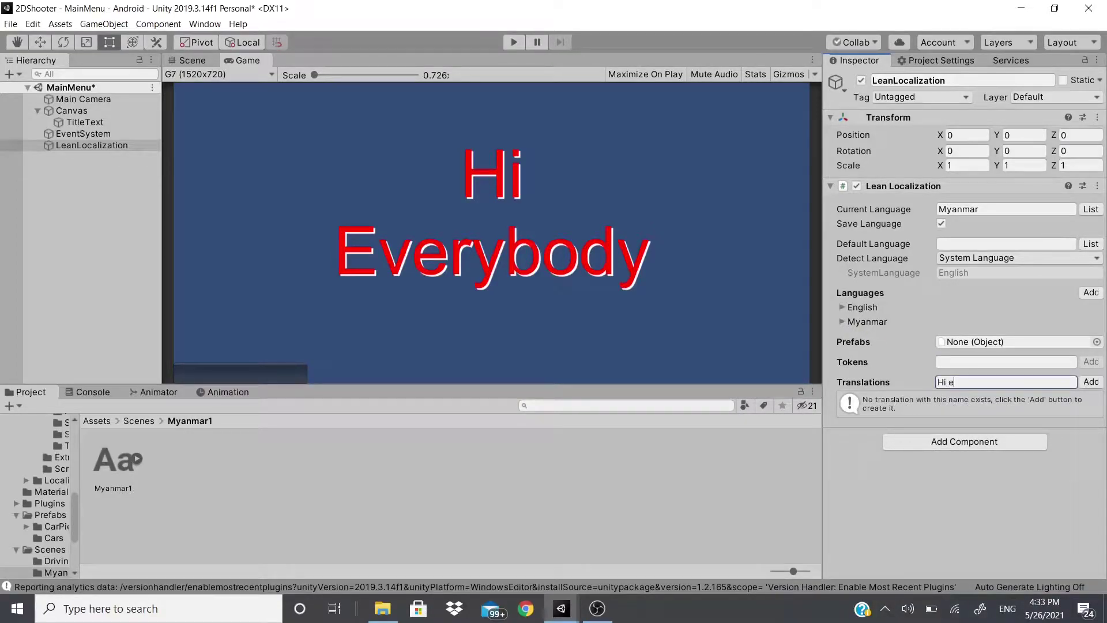
pyautogui.write('iEverybody')
pyautogui.click(942, 382)
pyautogui.doubleClick(1022, 378)
pyautogui.write('Introd')
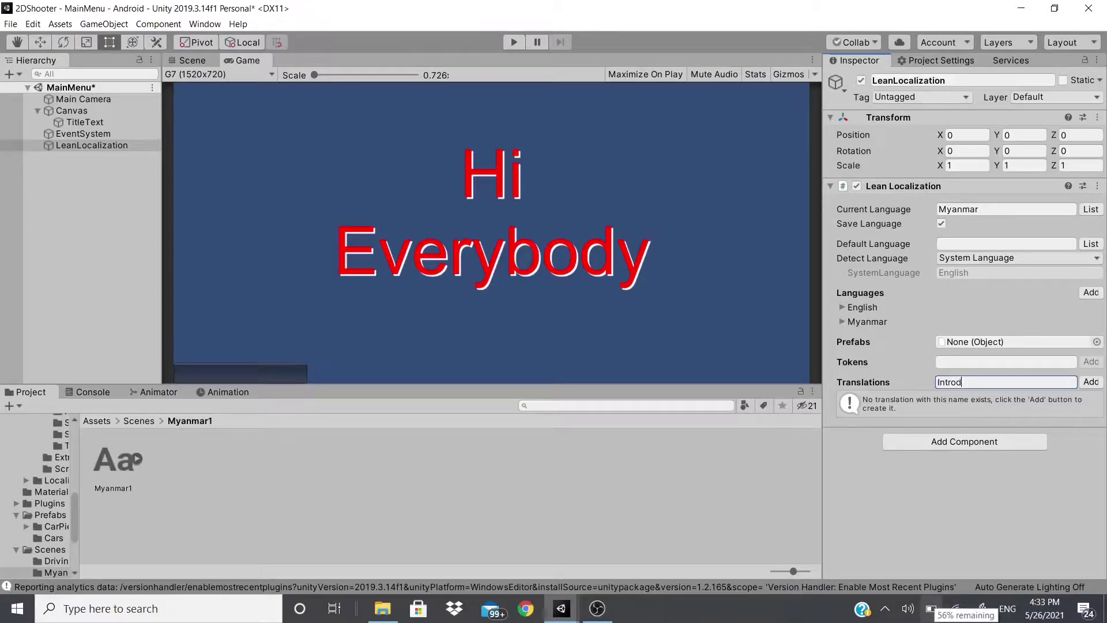
pyautogui.write('uction')
pyautogui.click(1090, 382)
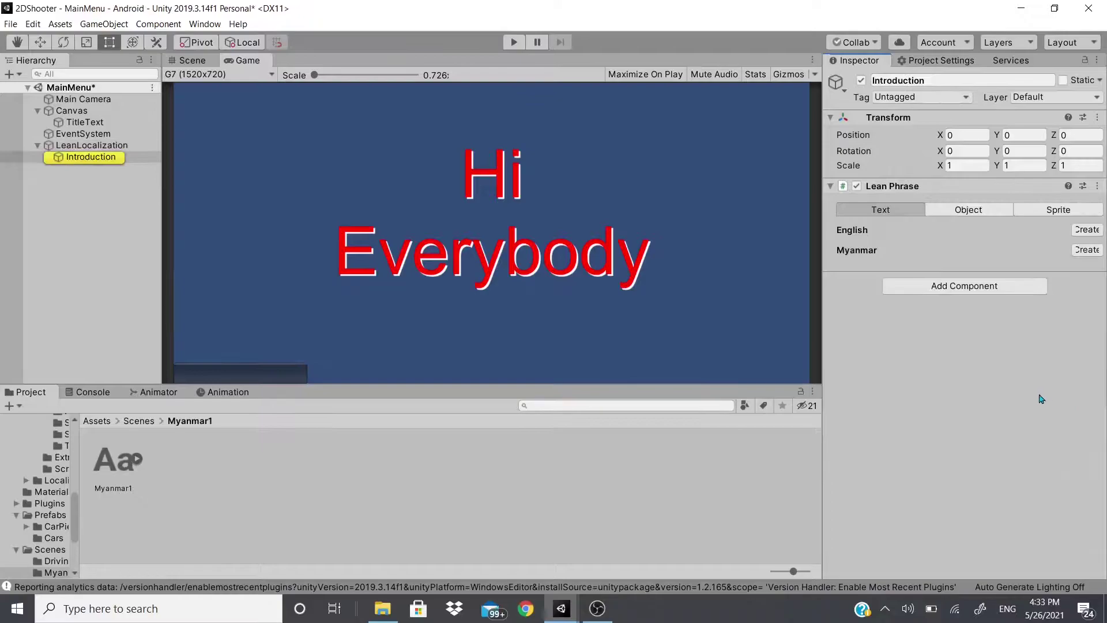
pyautogui.click(91, 145)
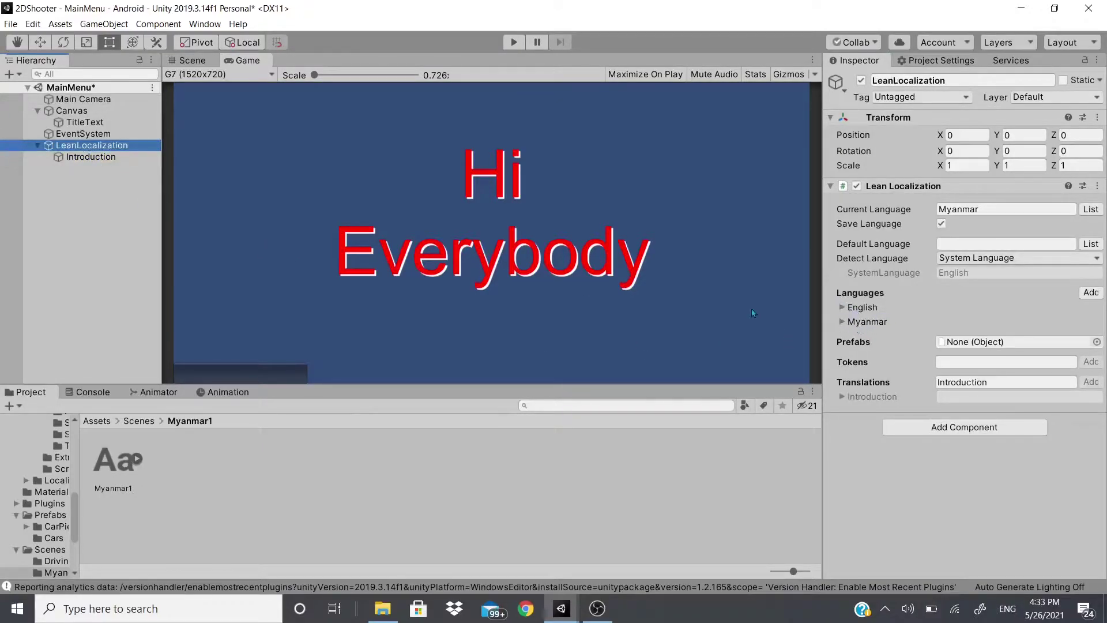
# Step: Add Spanish as an extra language on the LeanLocalization object
pyautogui.click(115, 158)
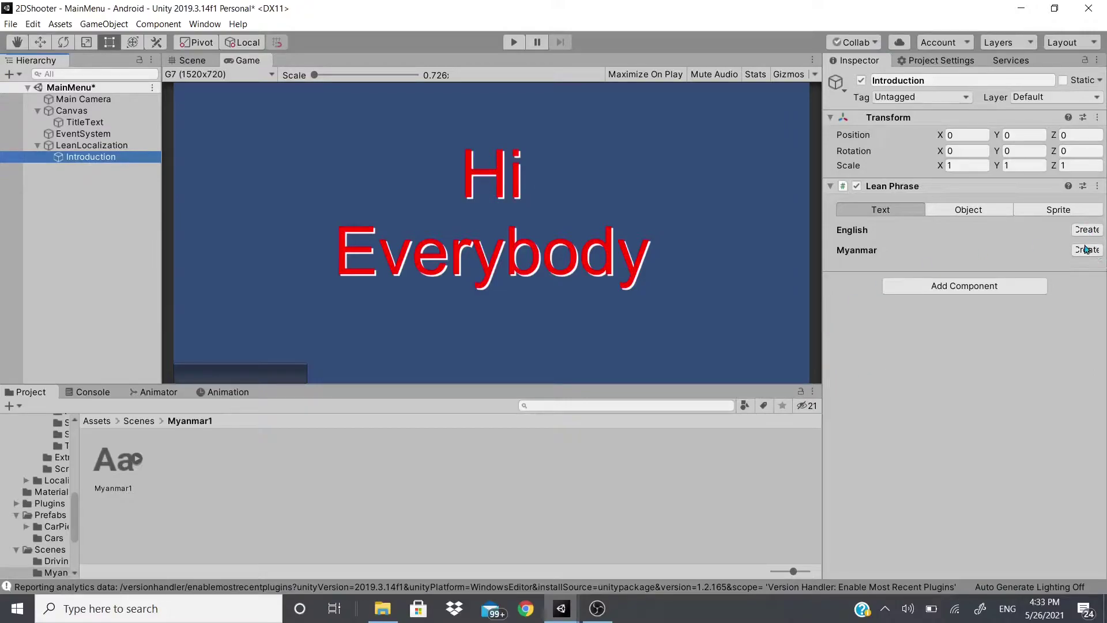
pyautogui.click(124, 146)
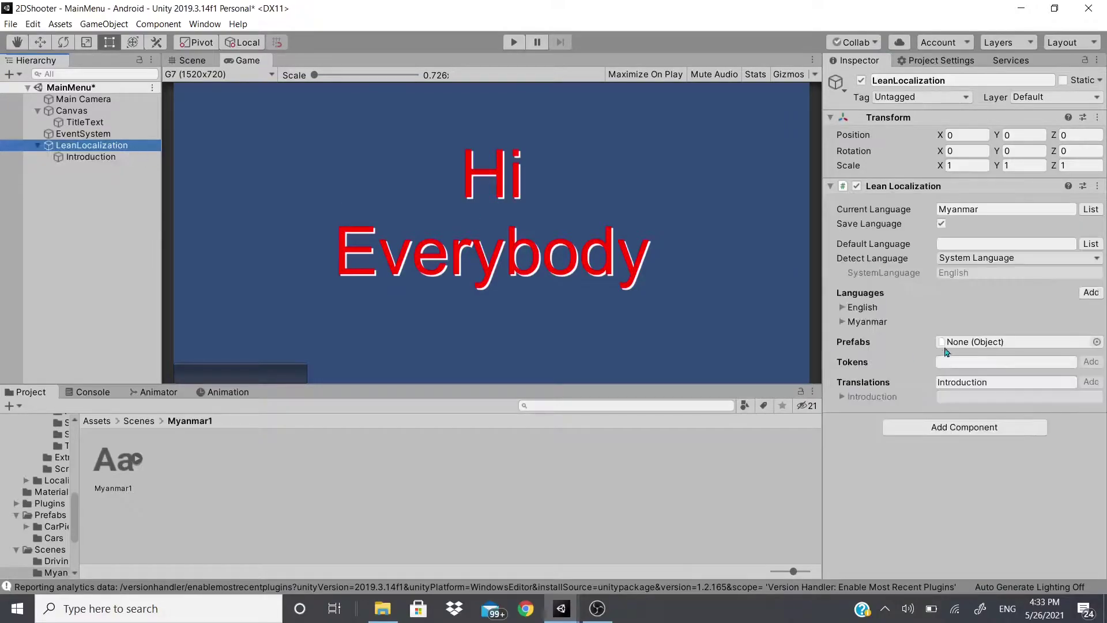
pyautogui.click(1091, 292)
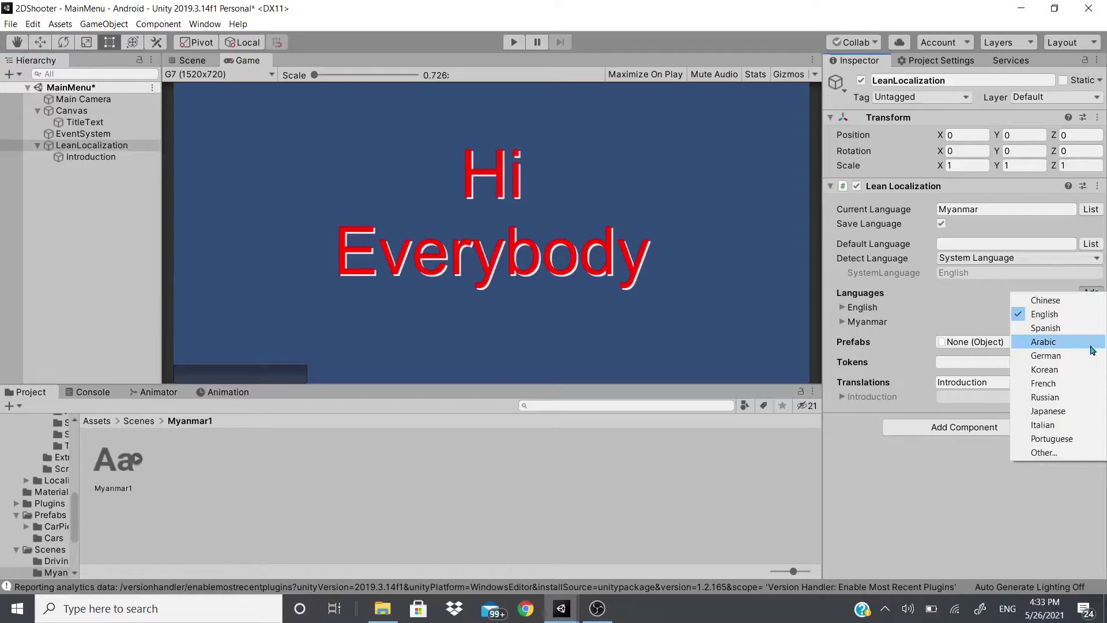
pyautogui.click(1075, 330)
# Step: Delete the Spanish language entry, leaving only English and Myanmar
pyautogui.click(72, 158)
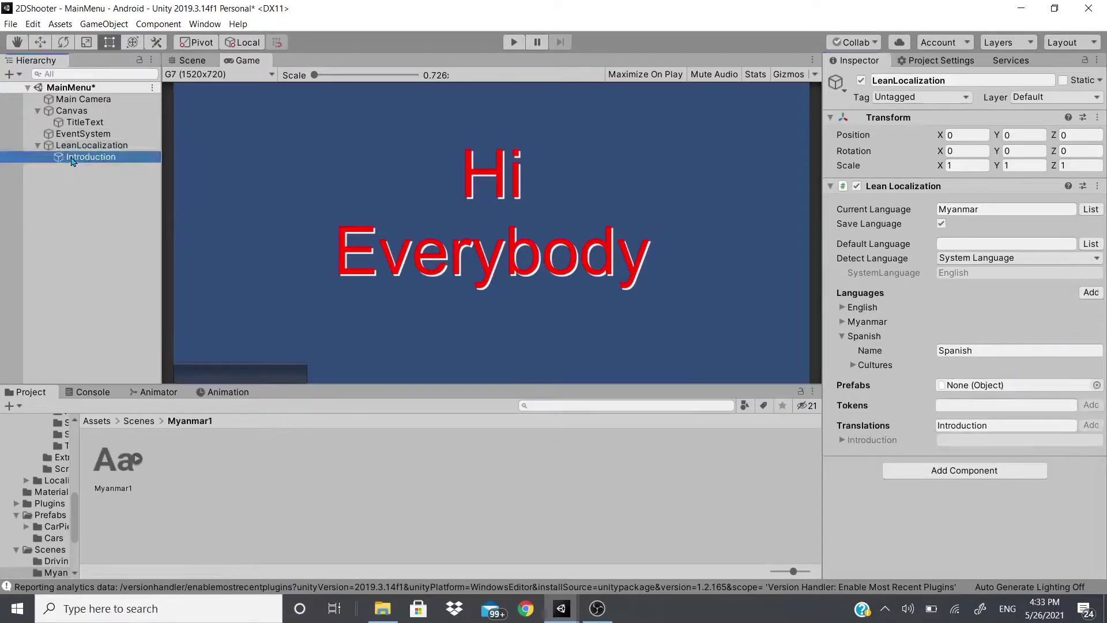
pyautogui.click(116, 145)
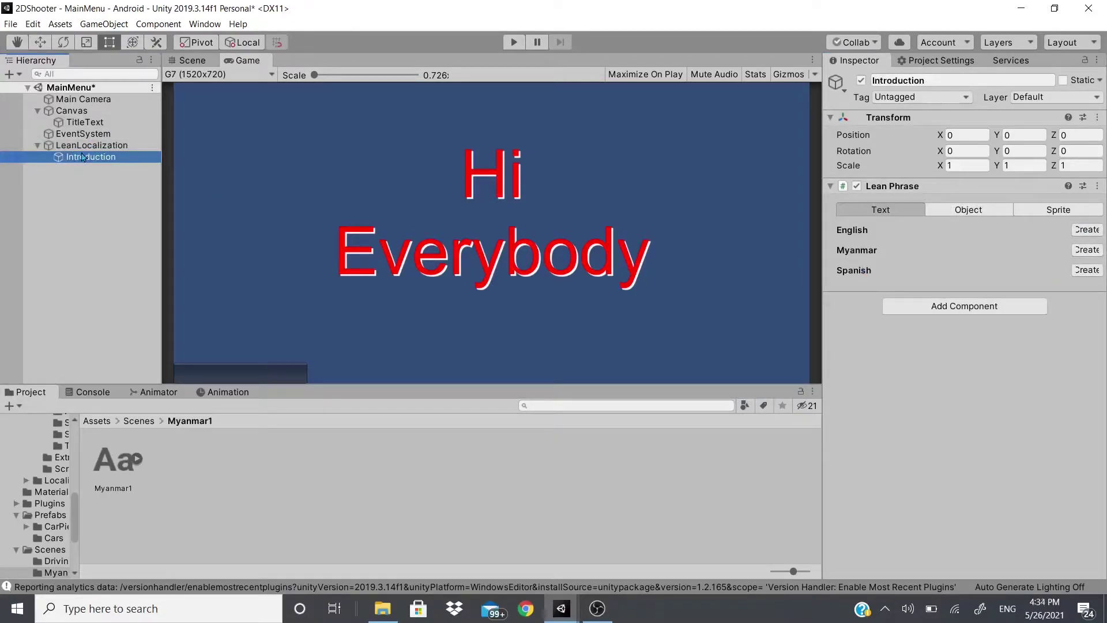
pyautogui.click(848, 339)
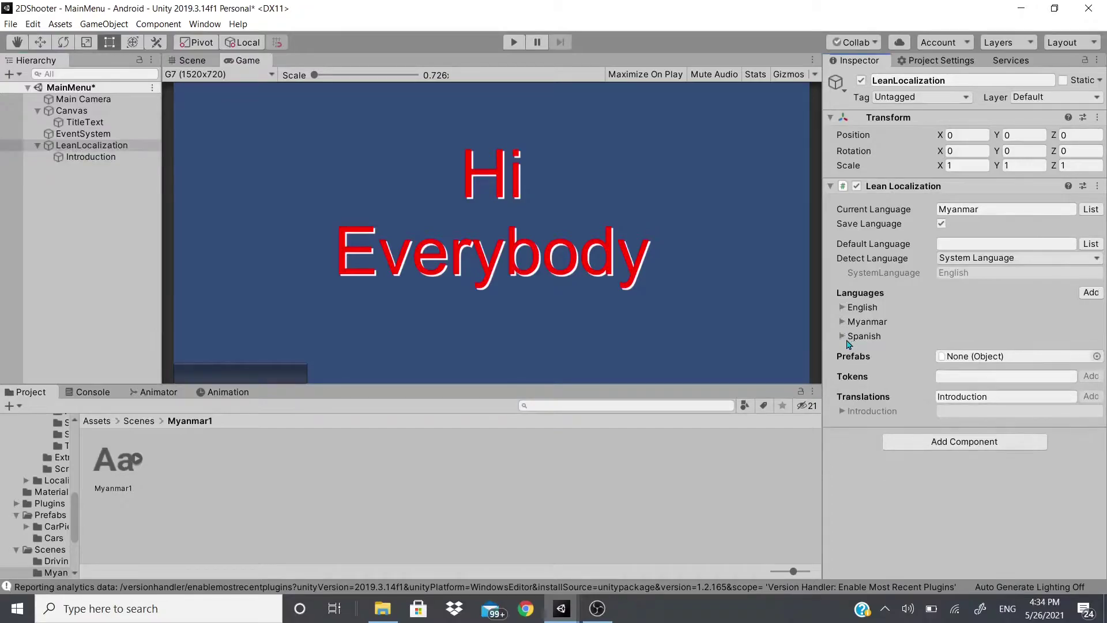
pyautogui.rightClick(854, 343)
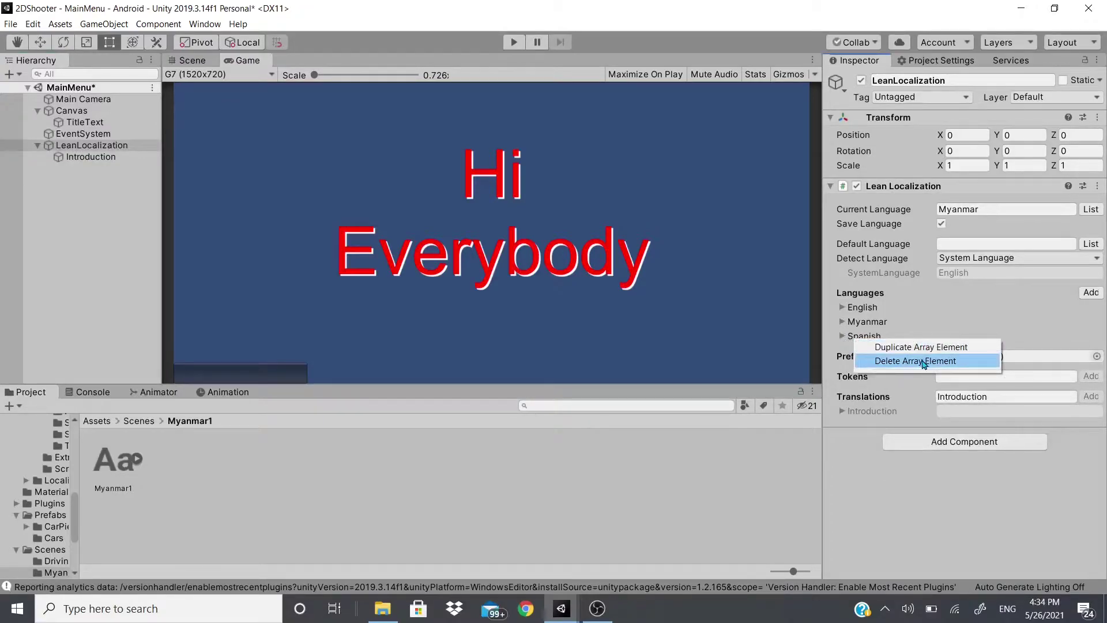
pyautogui.click(922, 361)
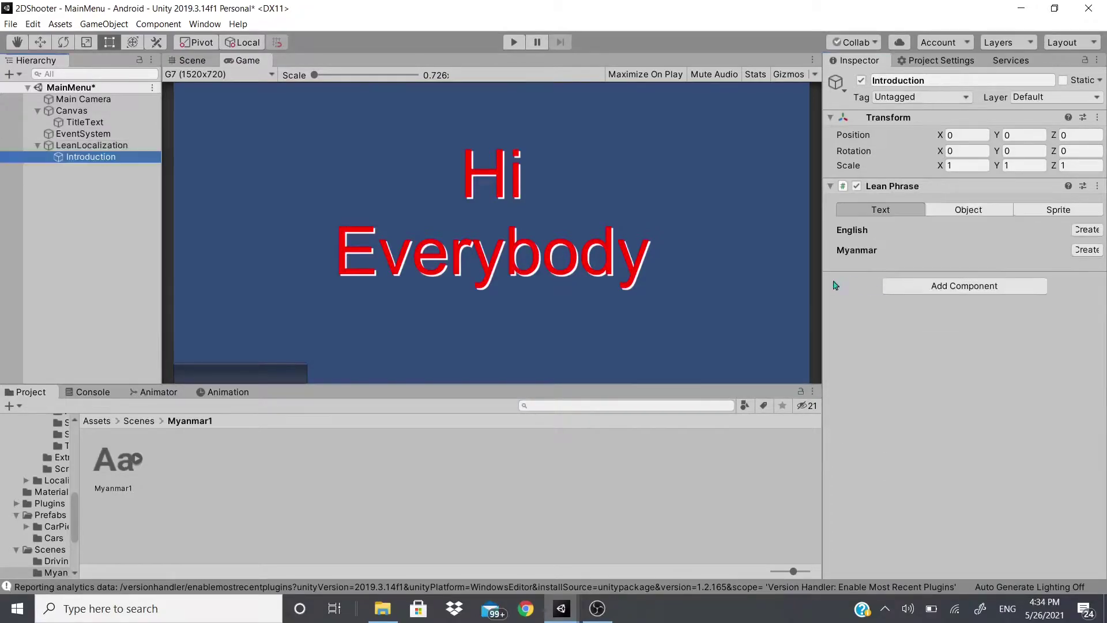
# Step: Create English and Myanmar entries for Introduction, setting English to 'Hi Everybody', then launch Chrome
pyautogui.click(1084, 230)
pyautogui.click(1085, 284)
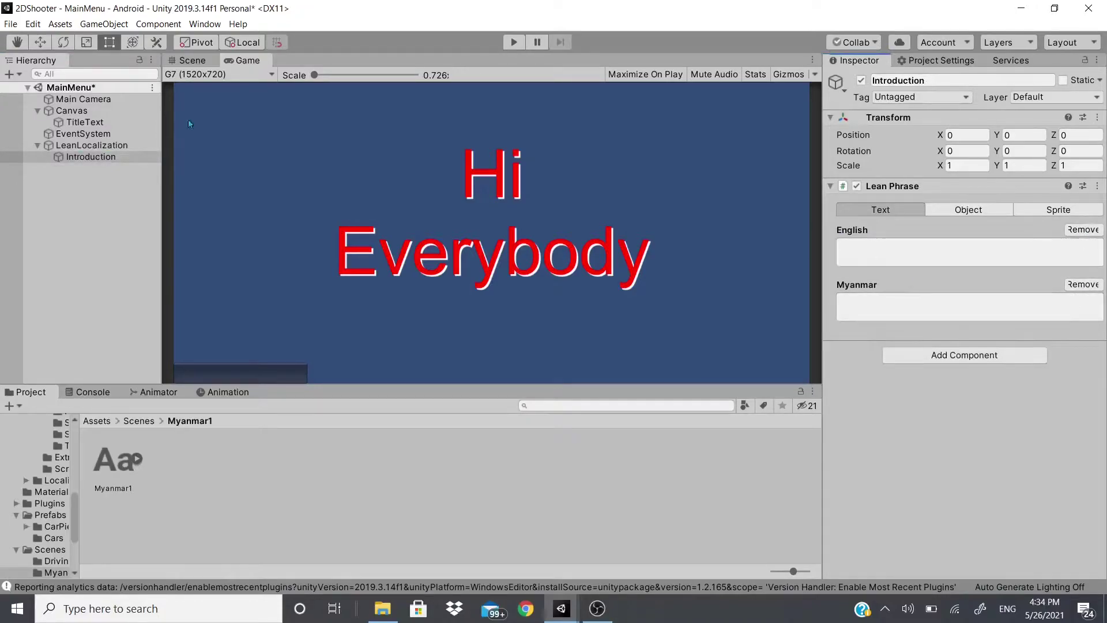
pyautogui.click(916, 251)
pyautogui.write('H')
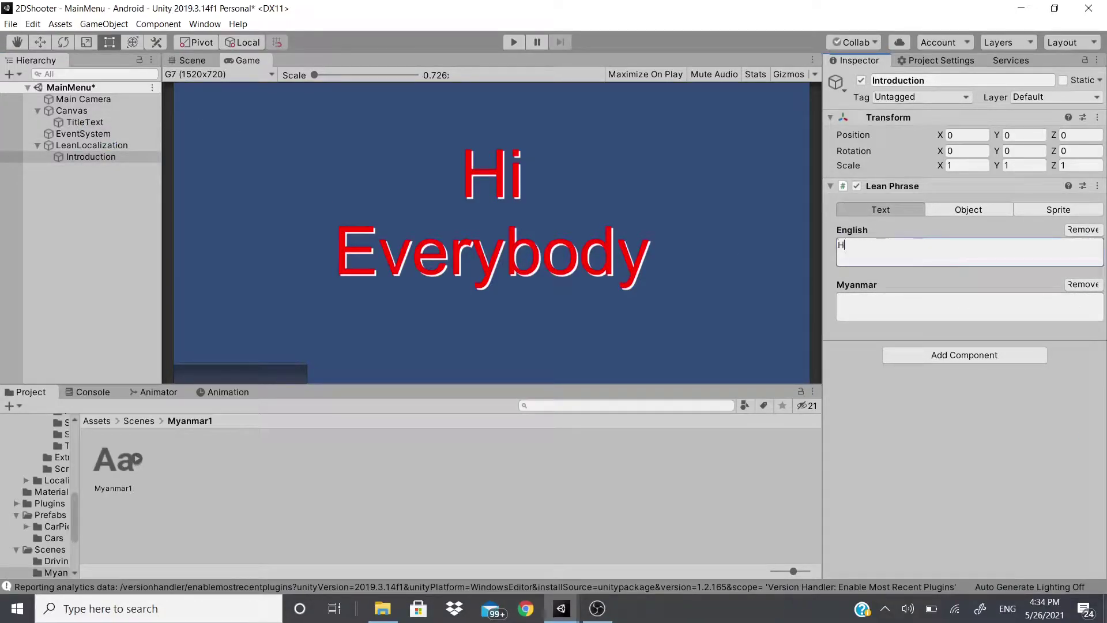
pyautogui.write('i Everybody')
pyautogui.hotkey('ctrl', 'a')
pyautogui.click(860, 298)
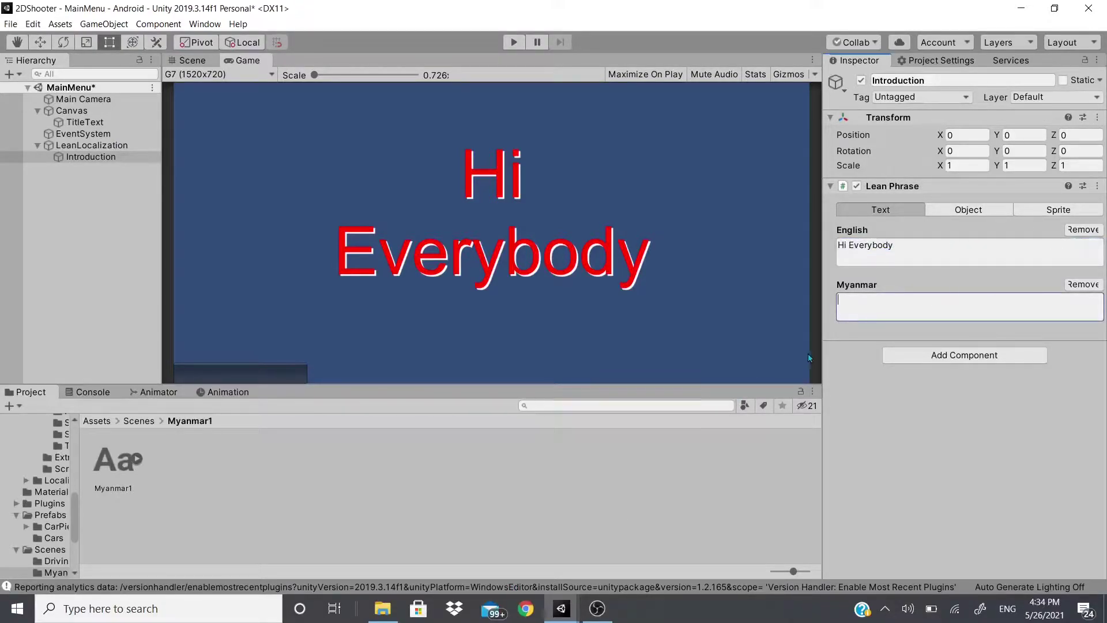
pyautogui.click(519, 615)
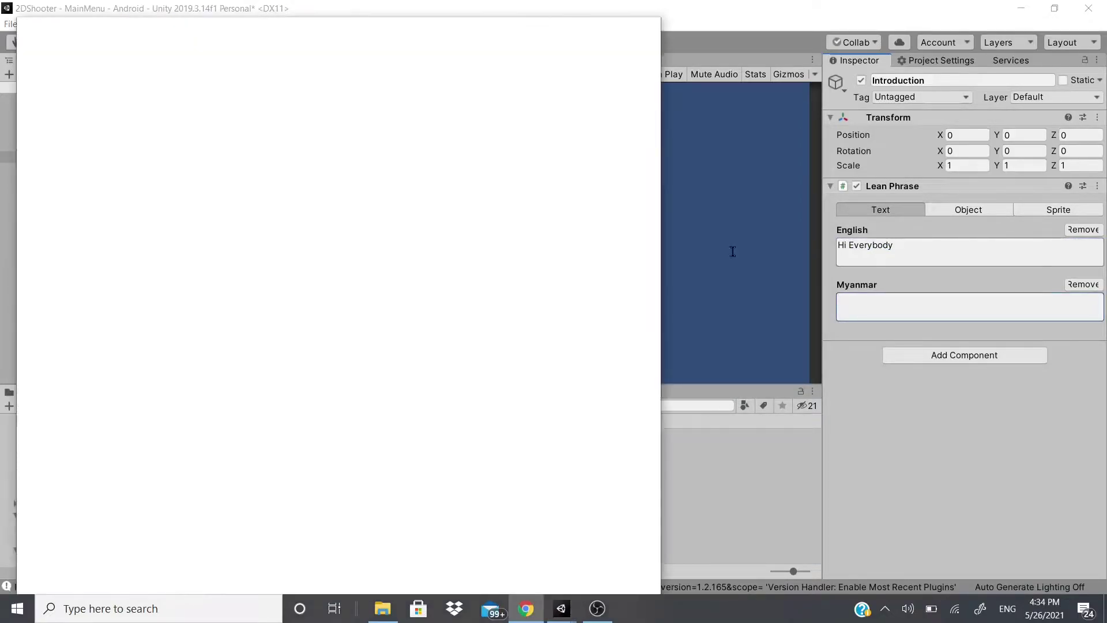
# Step: Search Google for 'hi everybody in myanmar' and select the Burmese translation
pyautogui.click(891, 245)
pyautogui.click(900, 245)
pyautogui.hotkey('ctrl', 'c')
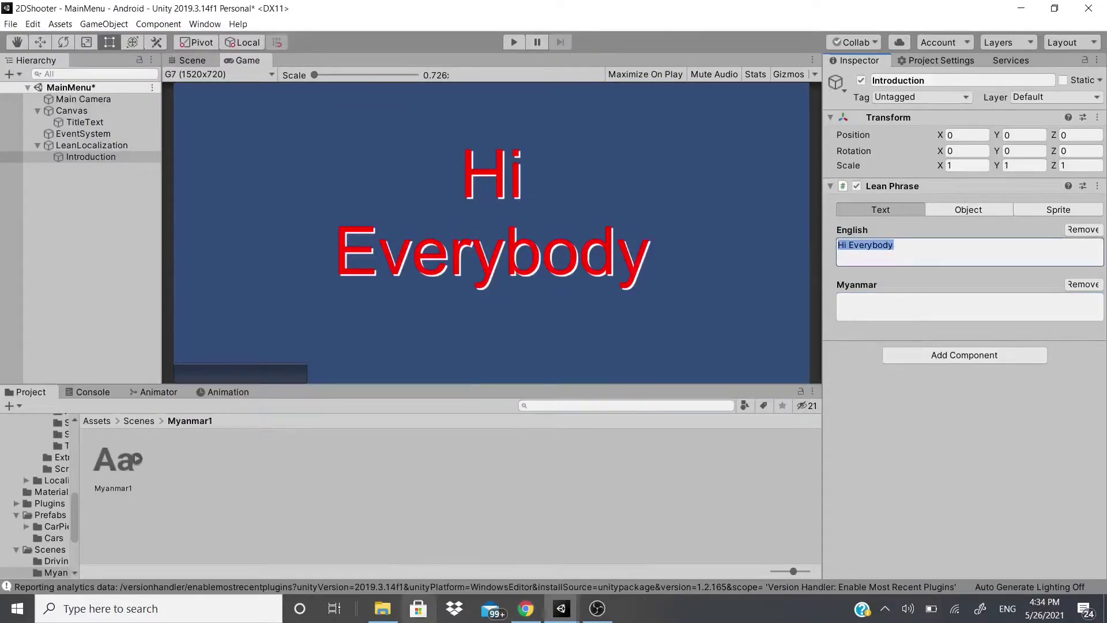
pyautogui.click(525, 608)
pyautogui.click(213, 68)
pyautogui.hotkey('ctrl', 'v')
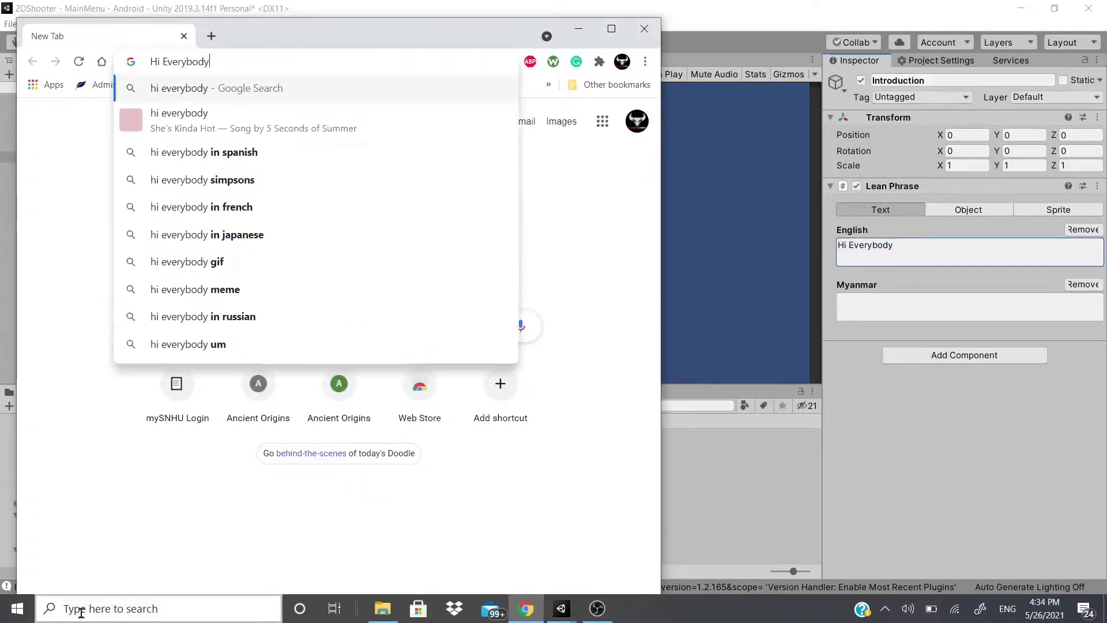
pyautogui.write('in myan')
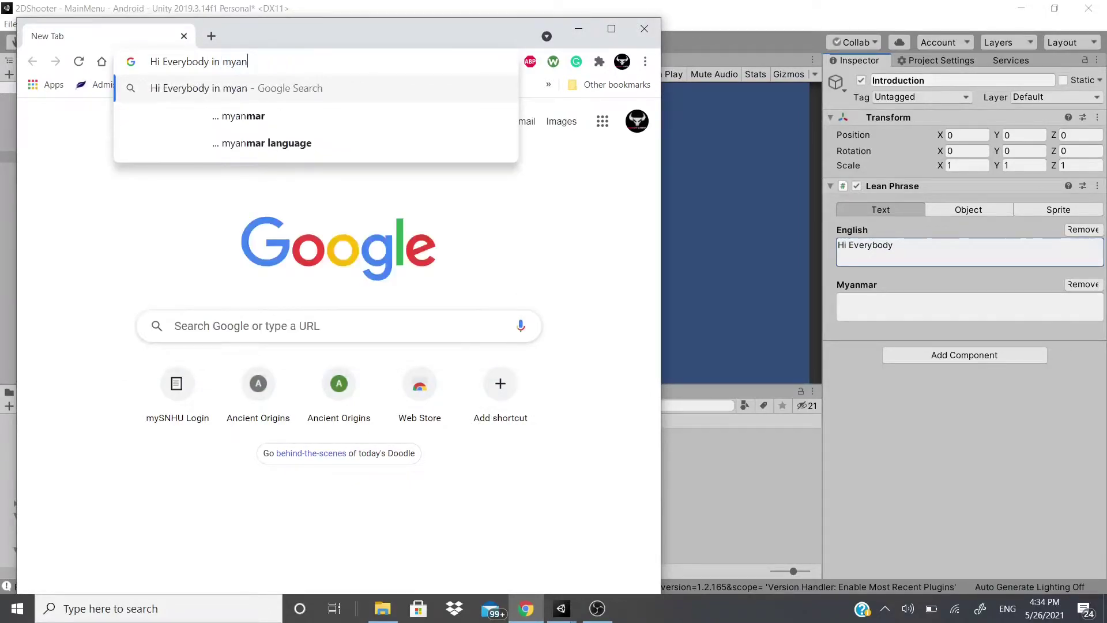
pyautogui.press('Down')
pyautogui.press('Return')
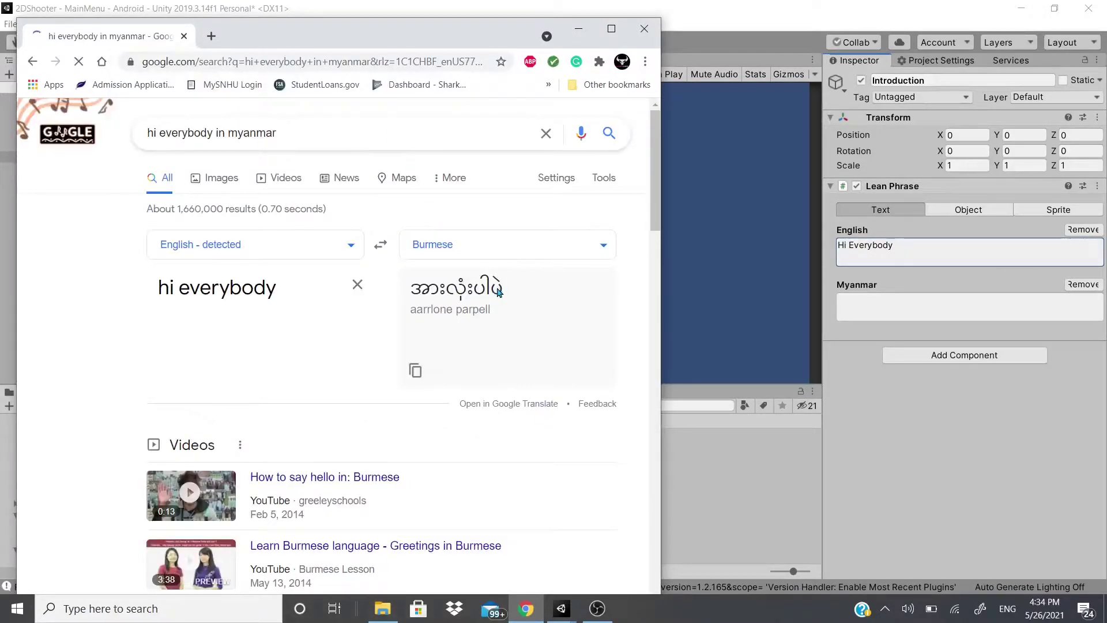
pyautogui.moveTo(509, 295); pyautogui.dragTo(409, 287)
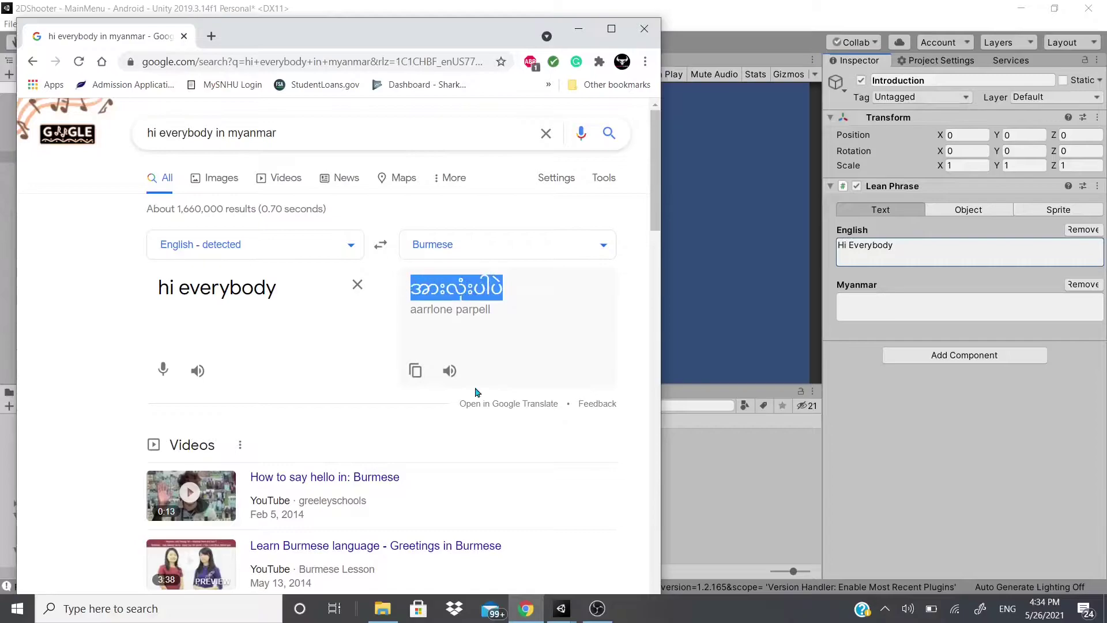
# Step: Restore the accidentally cleared 'Hi Everybody' text and view TitleText's Text settings
pyautogui.click(872, 308)
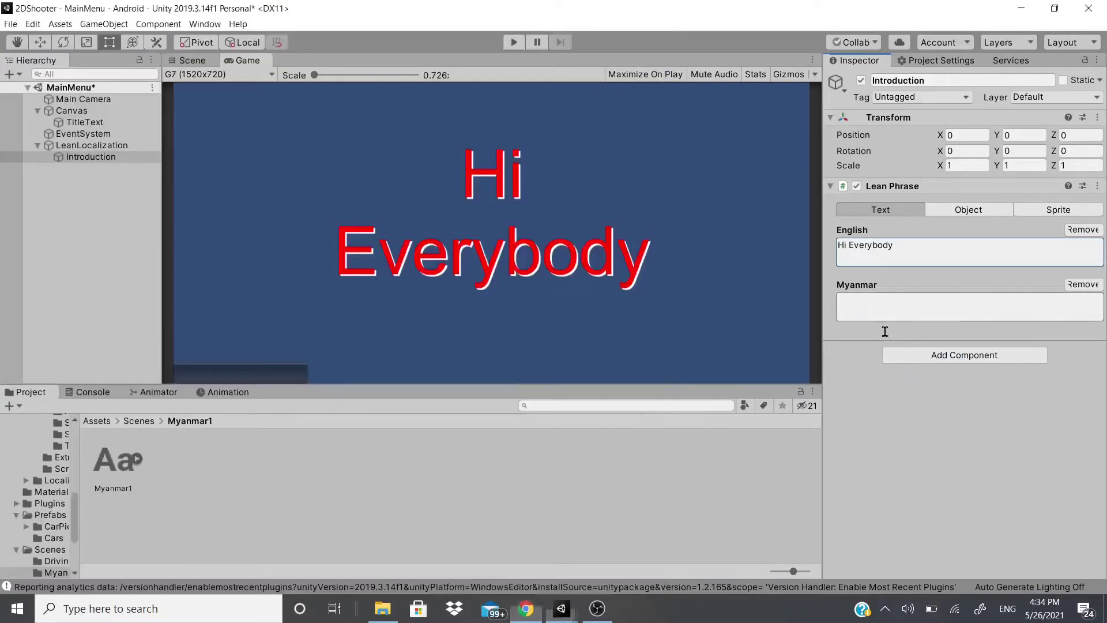
pyautogui.click(955, 305)
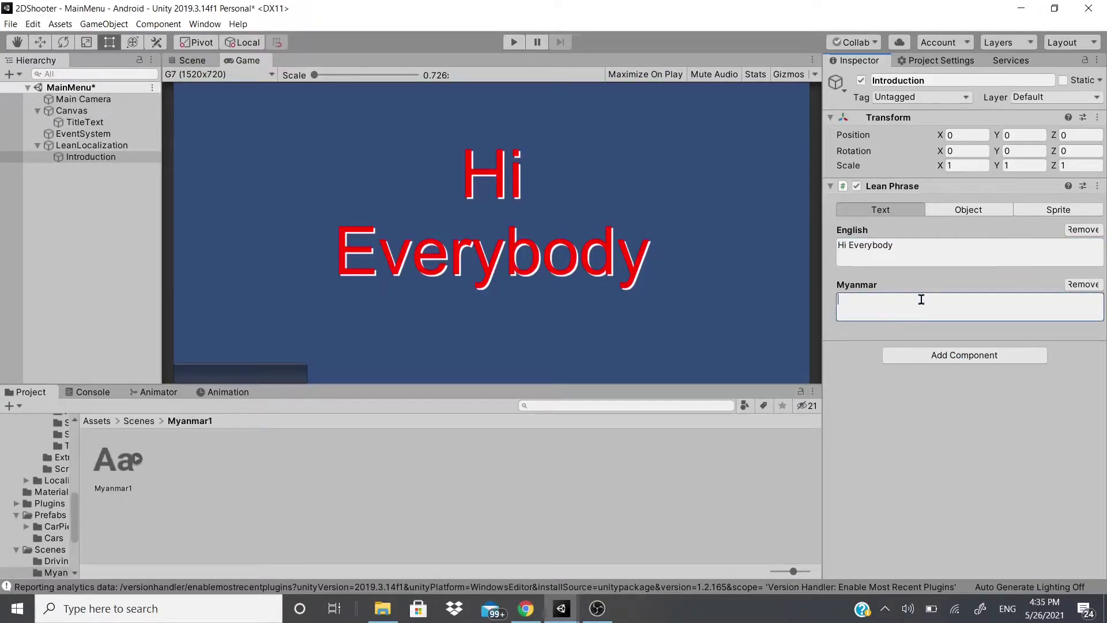
pyautogui.click(934, 248)
pyautogui.press('BackSpace')
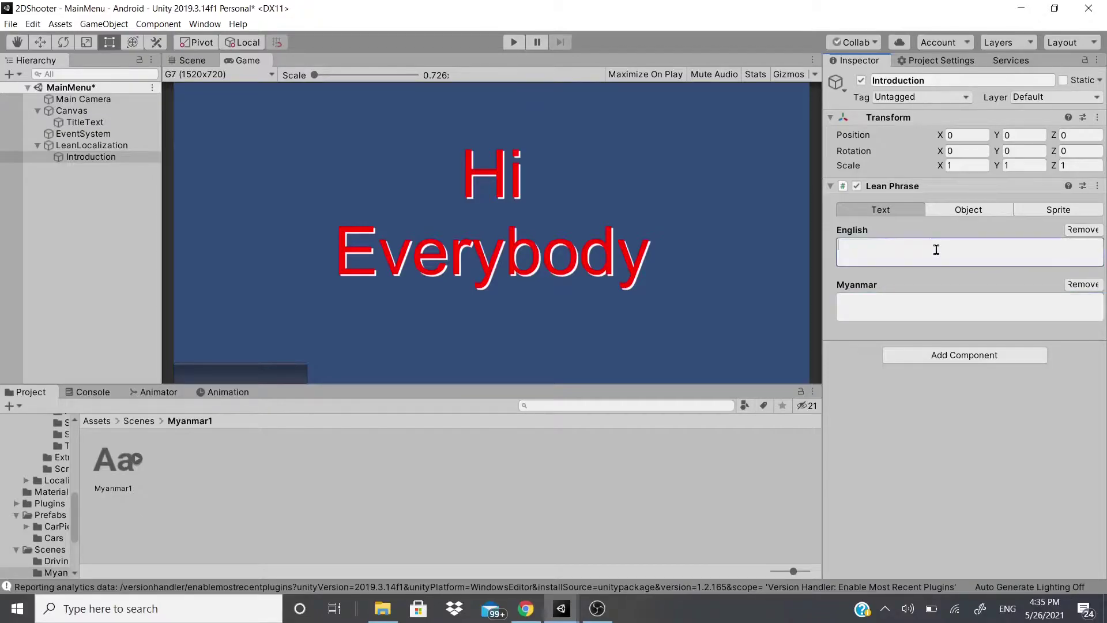
pyautogui.hotkey('ctrl', 'z')
pyautogui.click(892, 319)
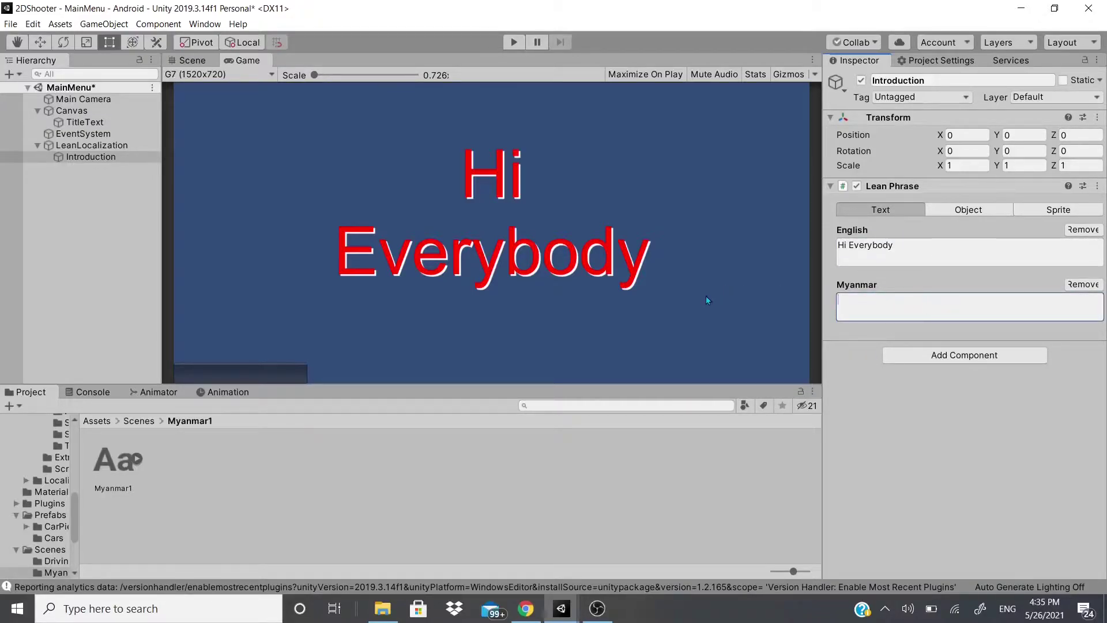
pyautogui.click(85, 122)
pyautogui.scroll(-4, 834, 256)
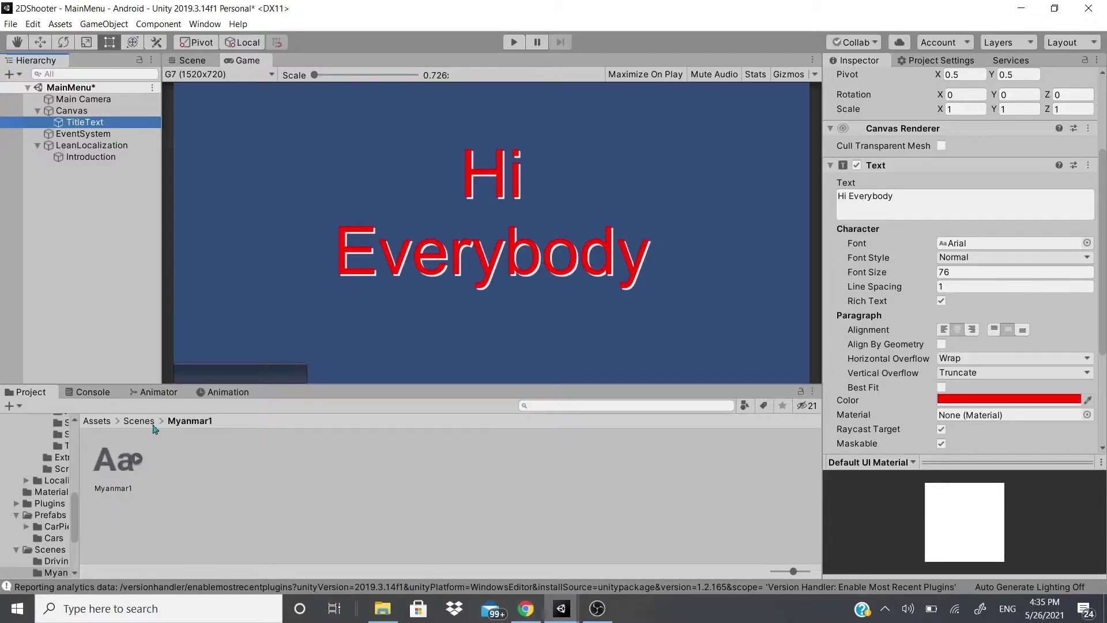
# Step: Search Google for 'myanmar letters .ttf download' in the maximized Chrome window
pyautogui.click(525, 608)
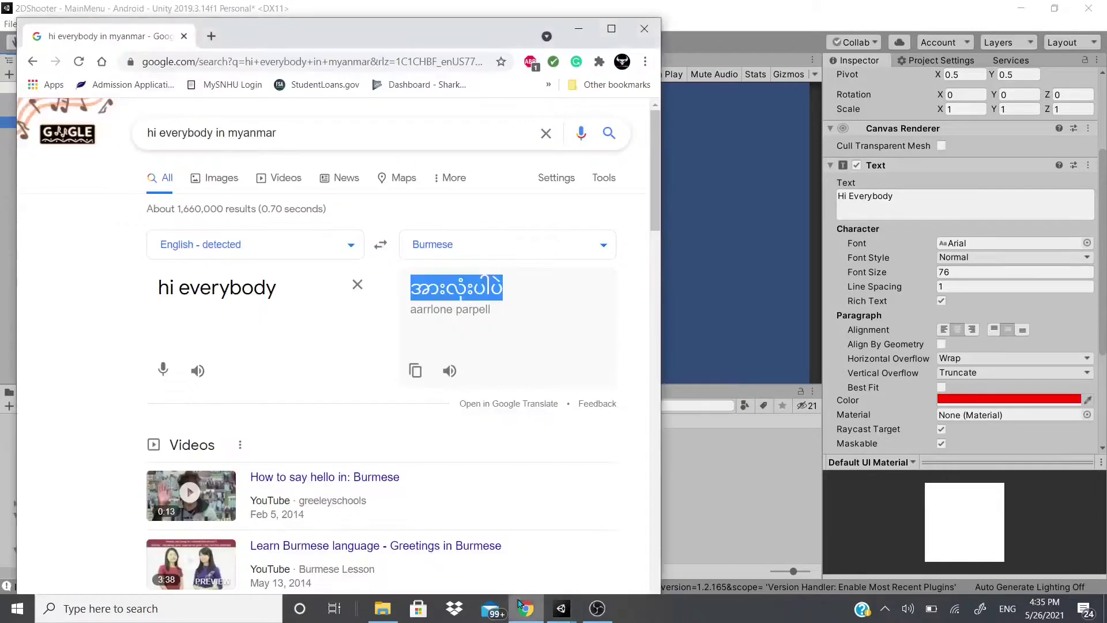
pyautogui.click(611, 29)
pyautogui.click(262, 109)
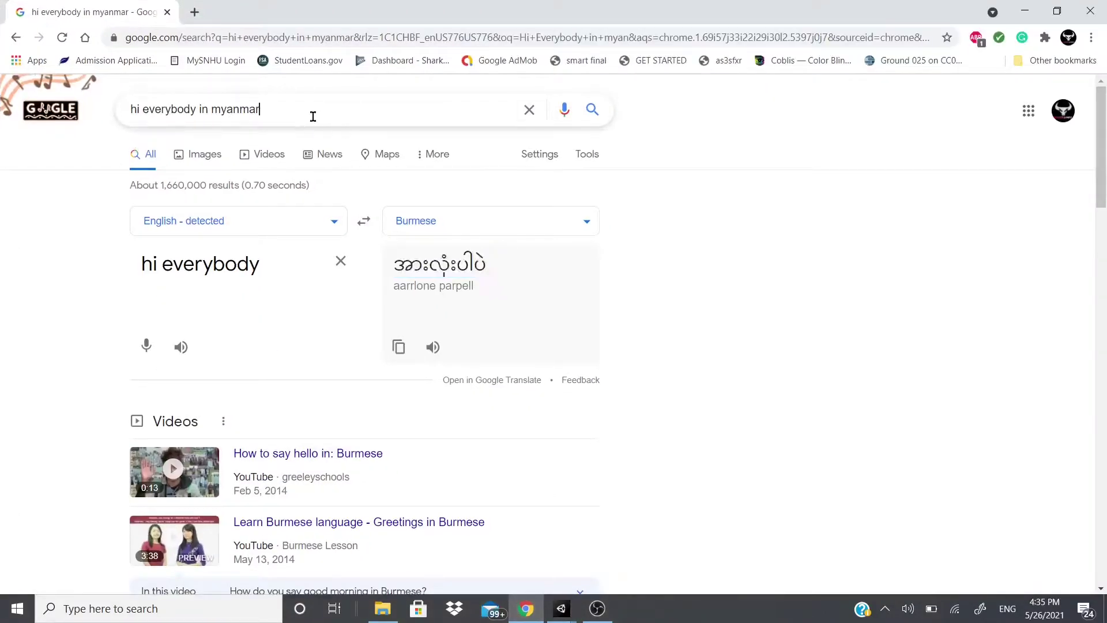
pyautogui.hotkey('ctrl', 'a')
pyautogui.write('myanma')
pyautogui.press('Down')
pyautogui.press('Down')
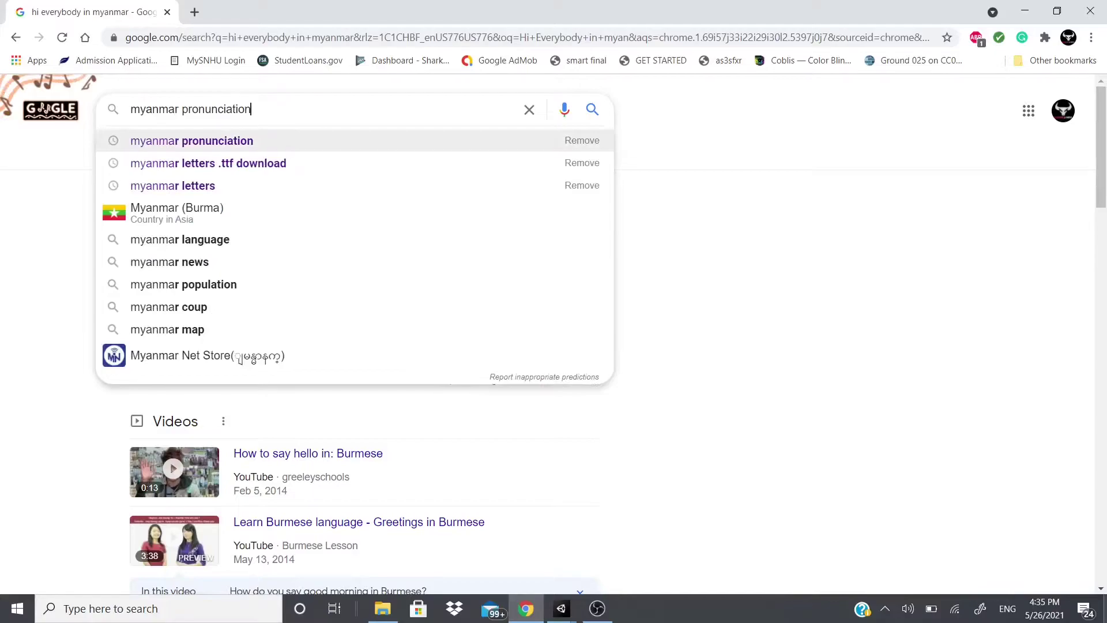
pyautogui.press('Return')
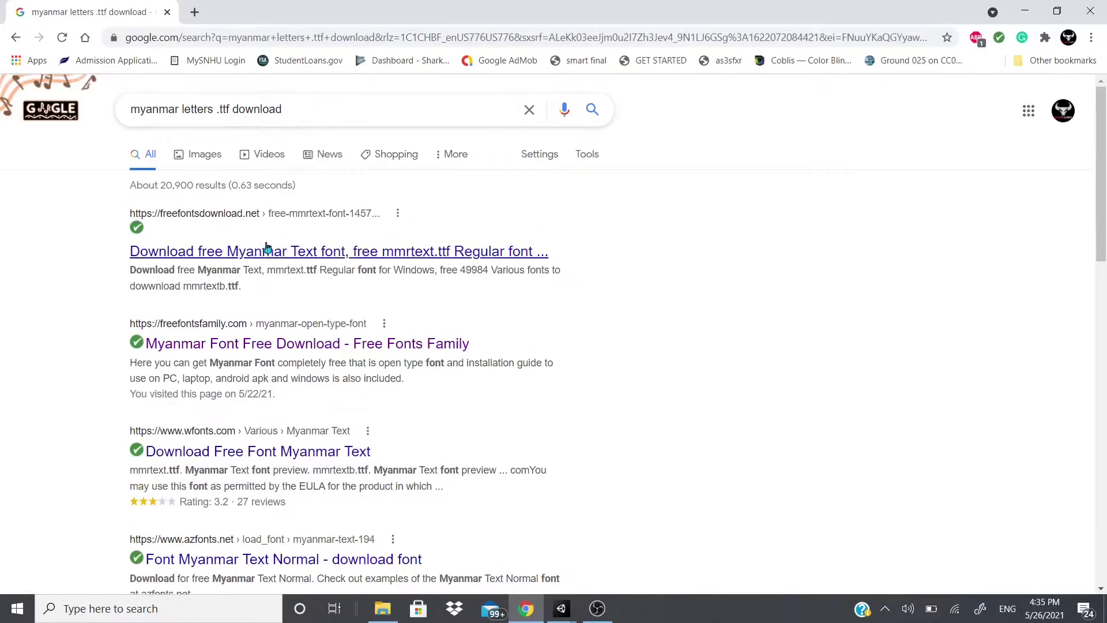
pyautogui.scroll(-1, 195, 535)
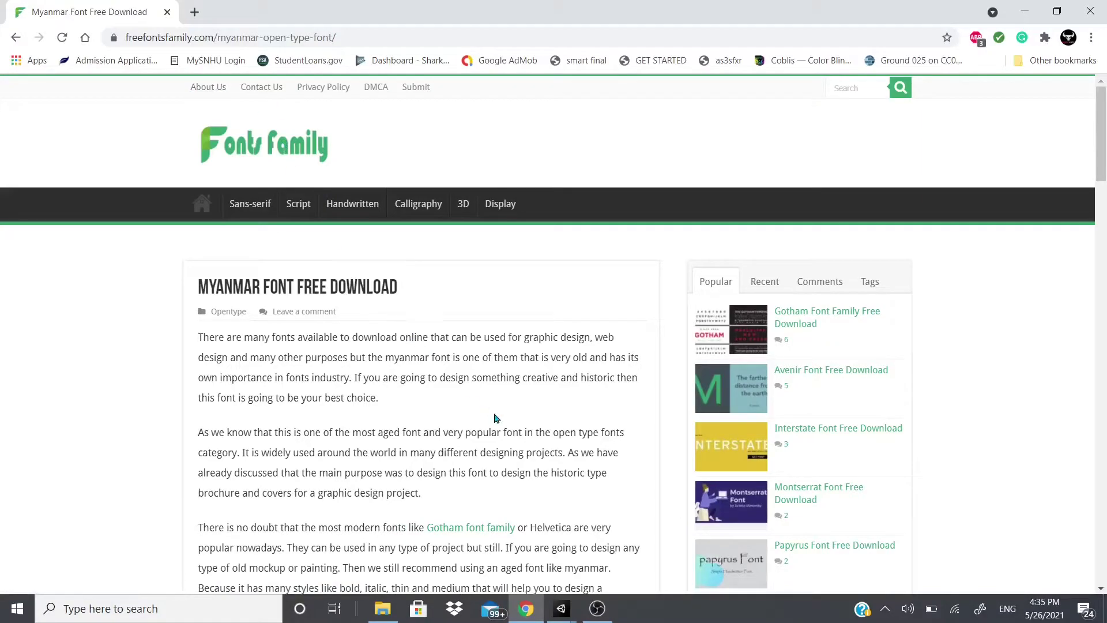
# Step: Scroll the Fonts Family page down to the Myanmar Font Free Download section
pyautogui.scroll(-10, 469, 429)
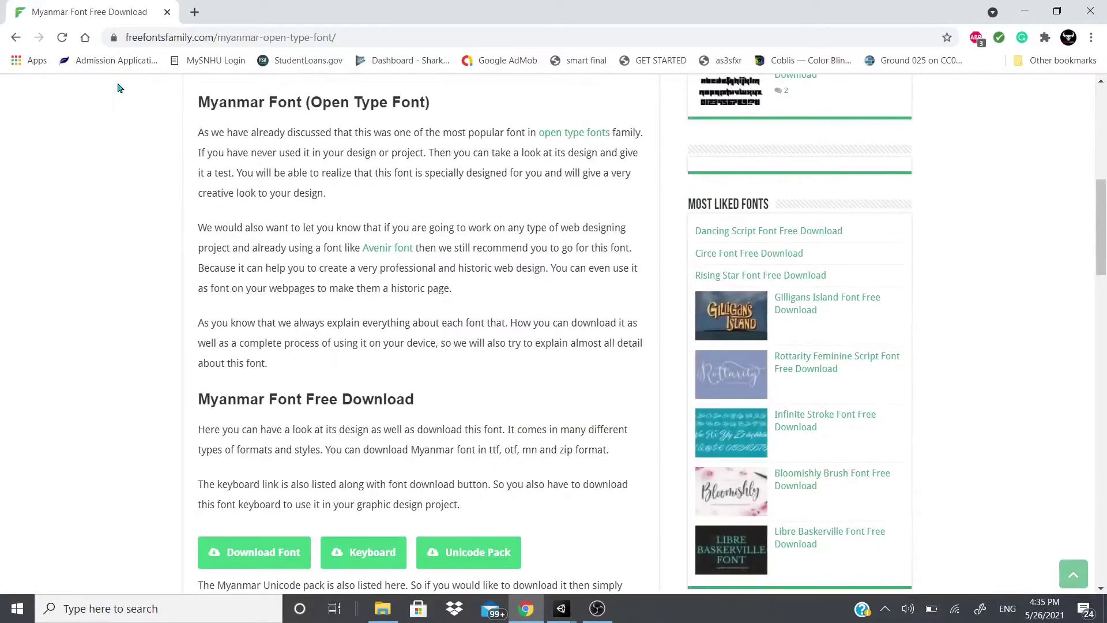
pyautogui.scroll(-6, 432, 421)
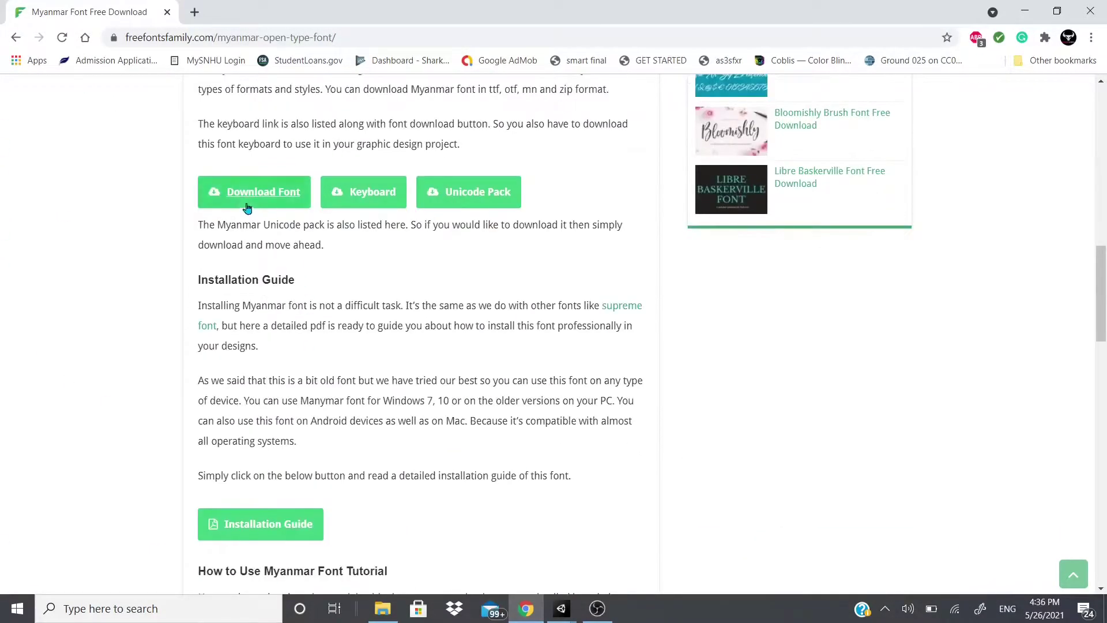
pyautogui.scroll(15, 316, 254)
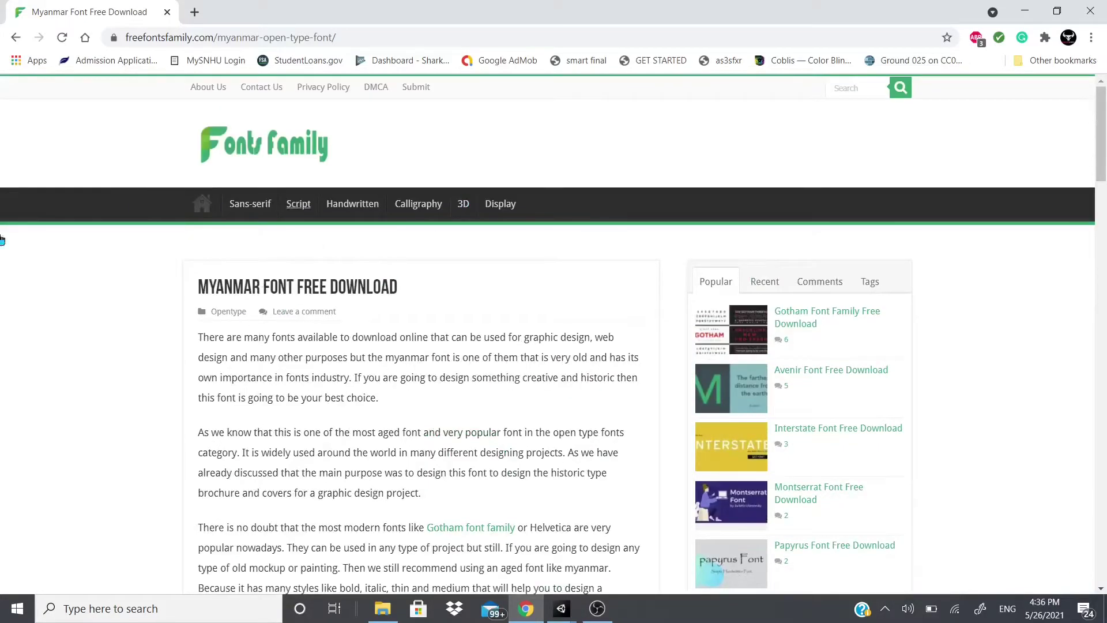
pyautogui.scroll(-13, 438, 340)
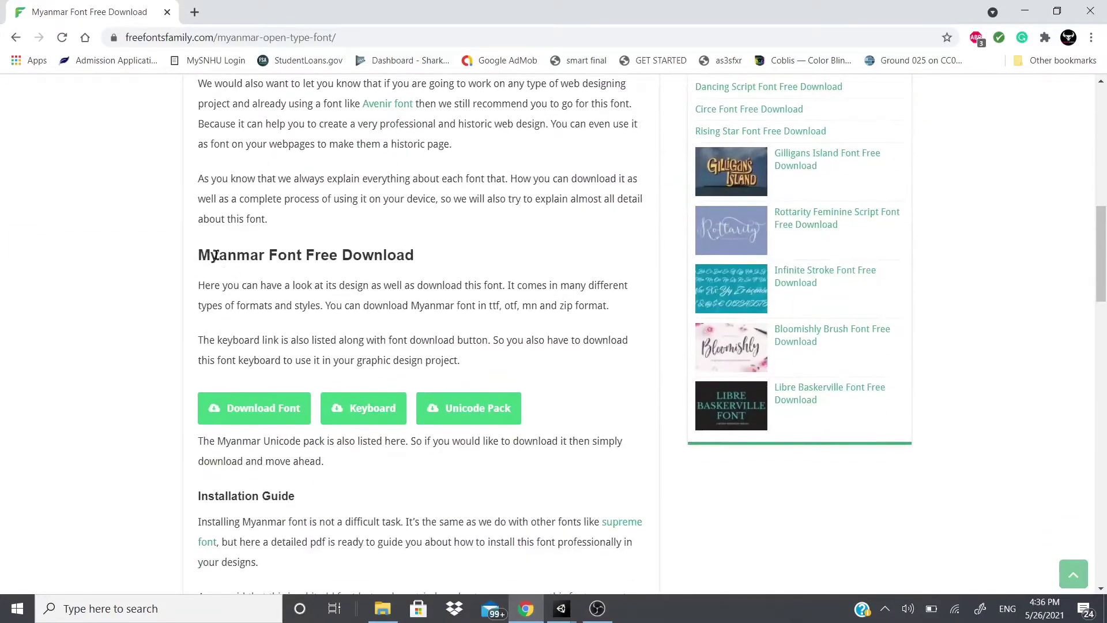
pyautogui.moveTo(211, 254); pyautogui.dragTo(412, 252)
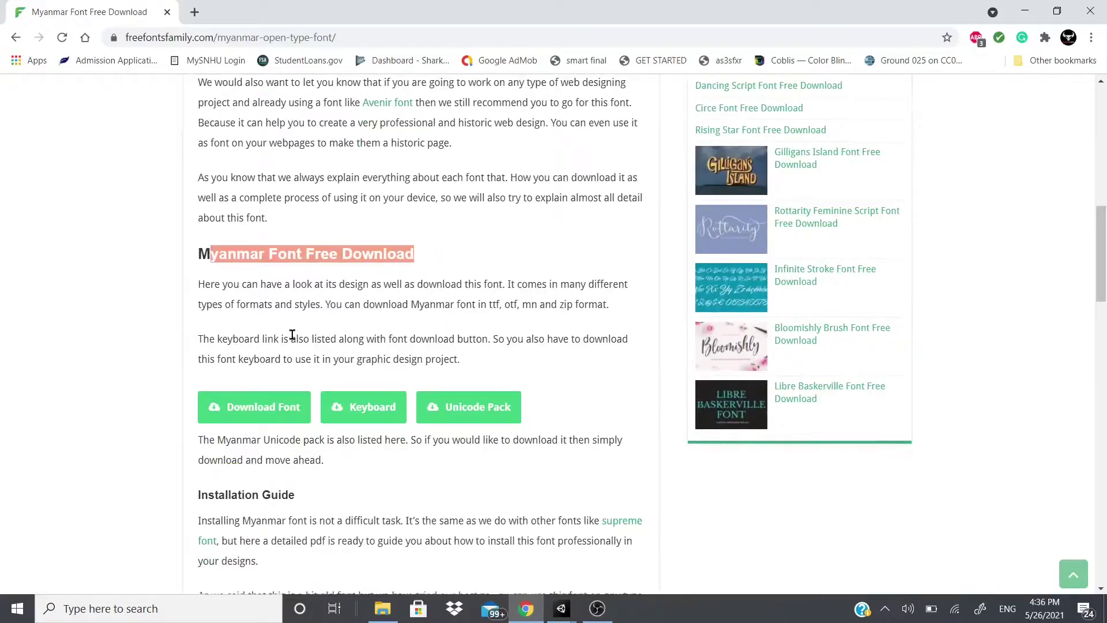
pyautogui.scroll(-1, 259, 334)
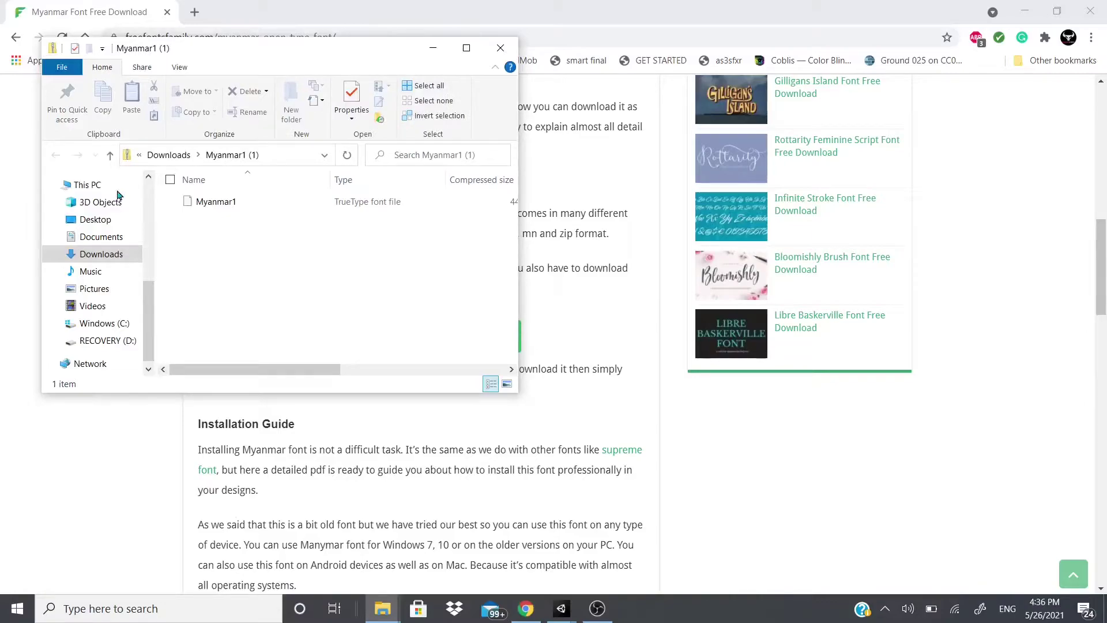
# Step: Extract the Myanmar1 font archive to Downloads and select the extracted font file
pyautogui.click(100, 112)
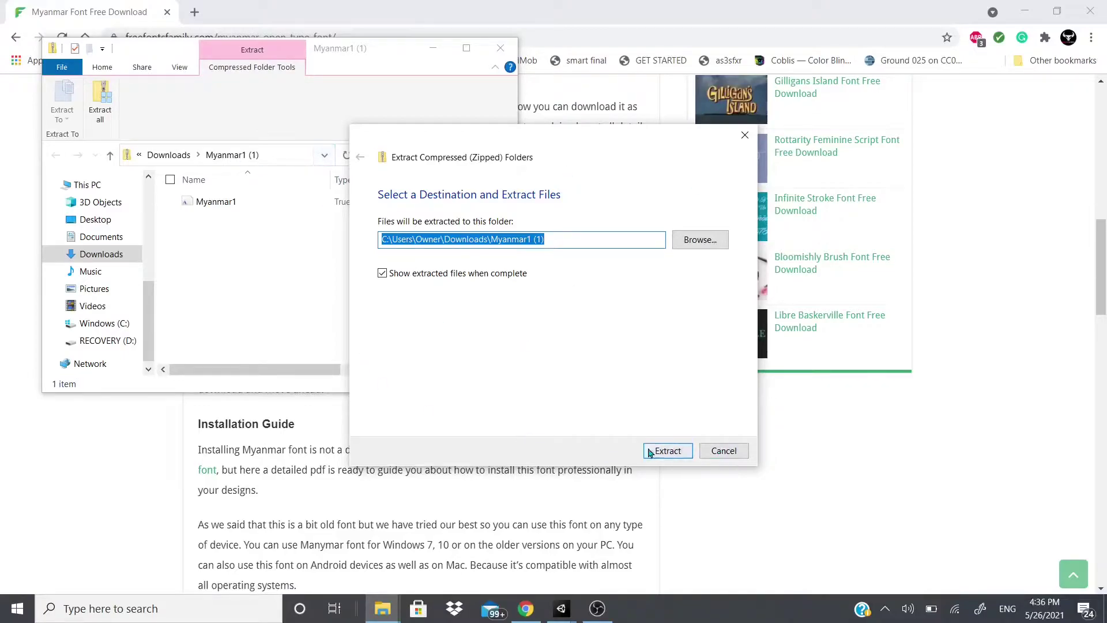
pyautogui.click(663, 453)
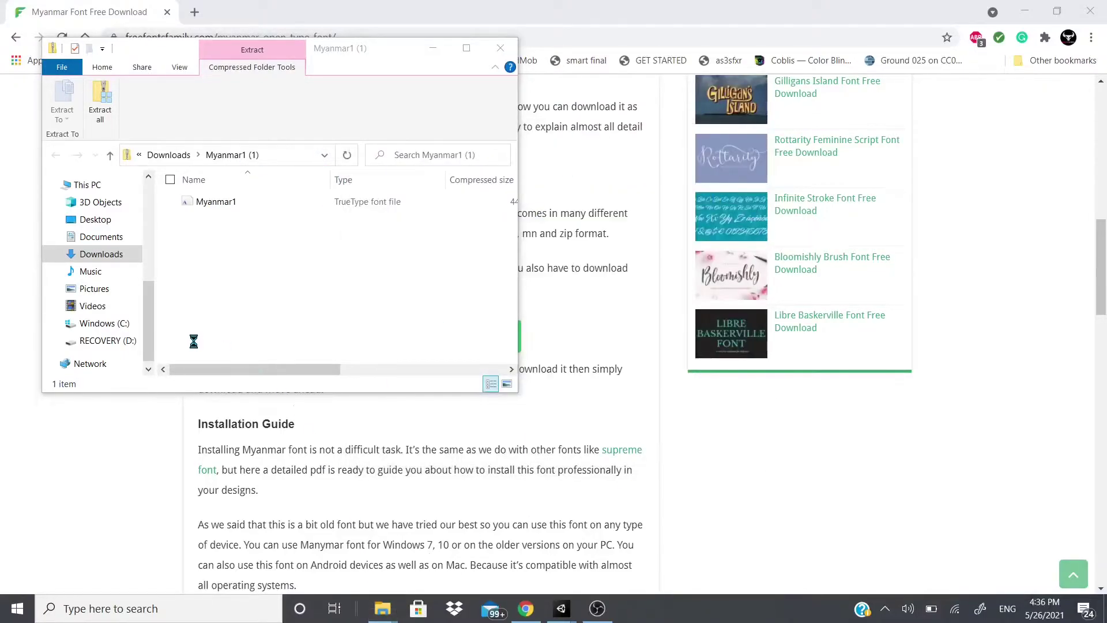
pyautogui.moveTo(363, 69); pyautogui.dragTo(631, 133)
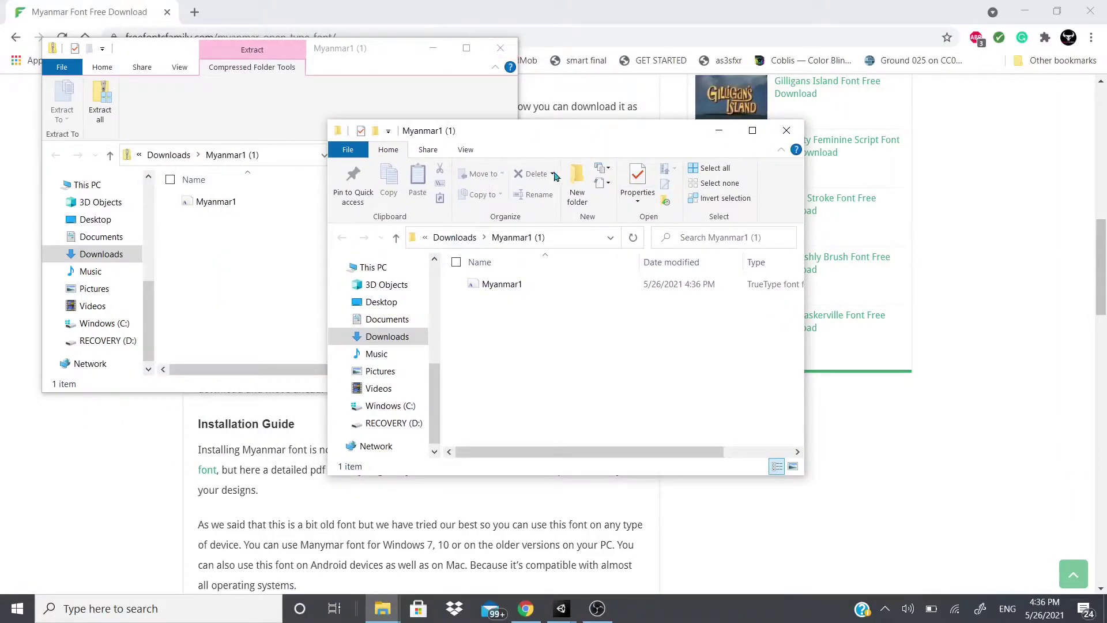
pyautogui.moveTo(549, 136); pyautogui.dragTo(506, 172)
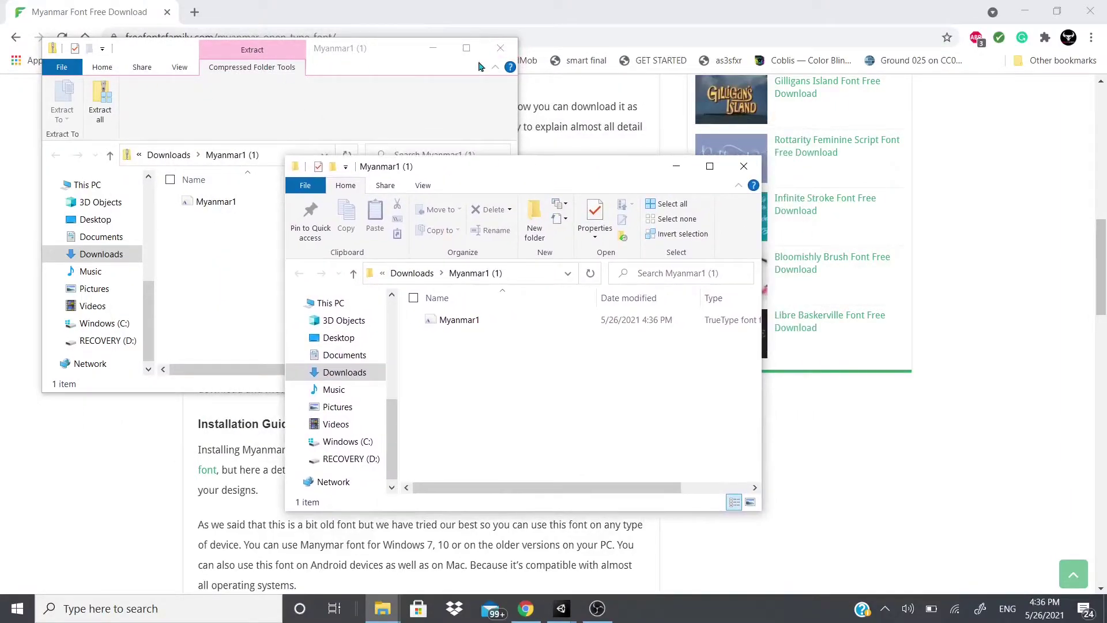
pyautogui.click(500, 48)
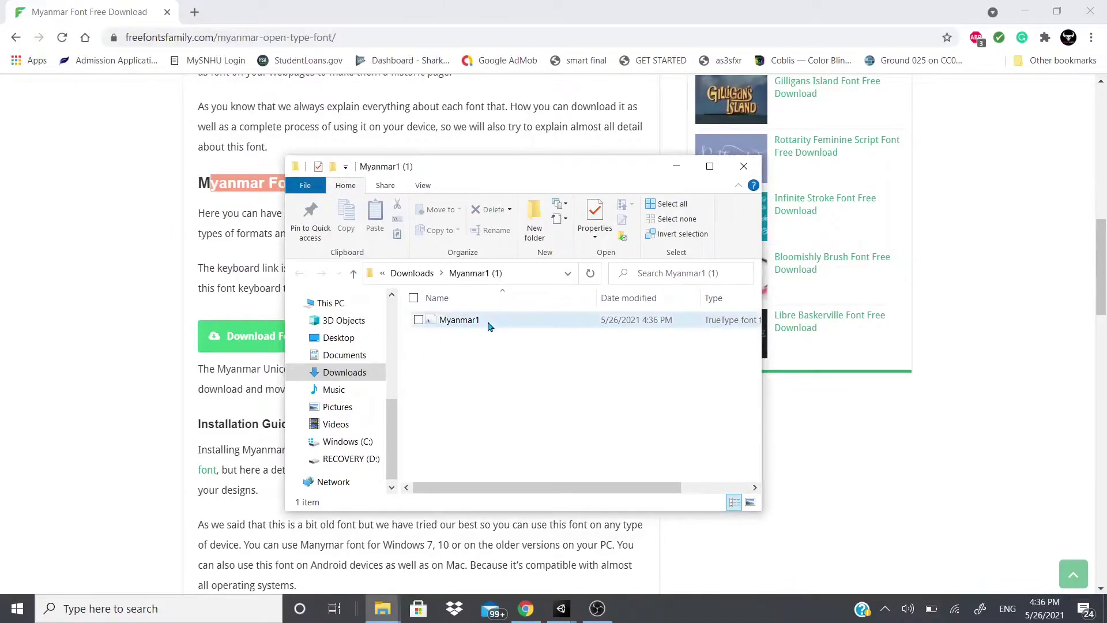
pyautogui.moveTo(488, 321); pyautogui.dragTo(263, 477)
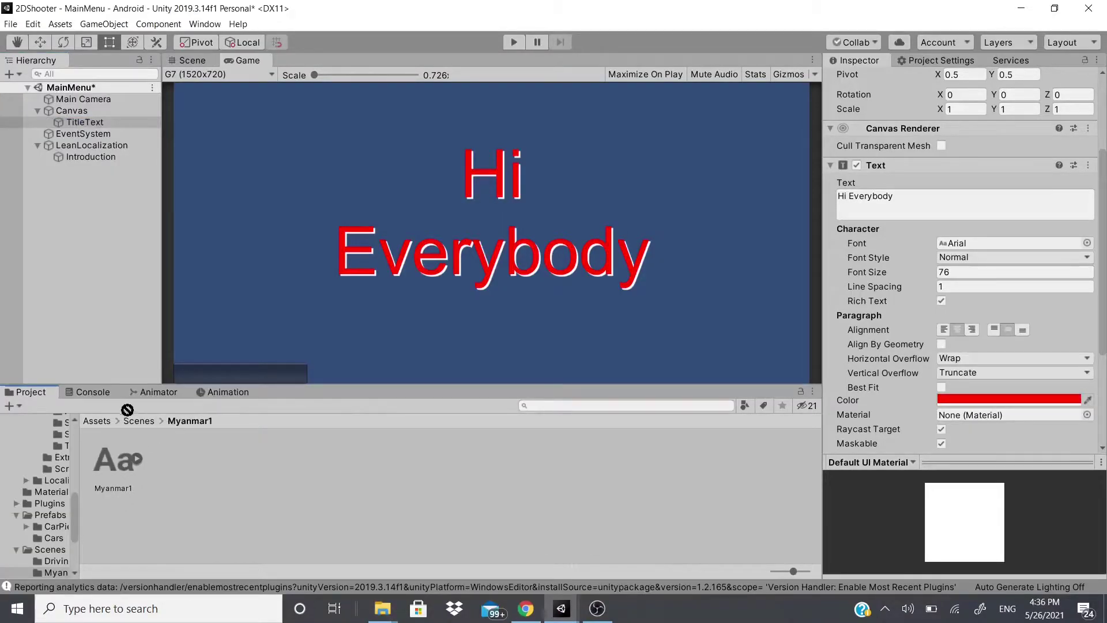
# Step: Import the Myanmar1 font into the project's Myanmar1 folder, then delete that font asset
pyautogui.moveTo(127, 409); pyautogui.dragTo(268, 487)
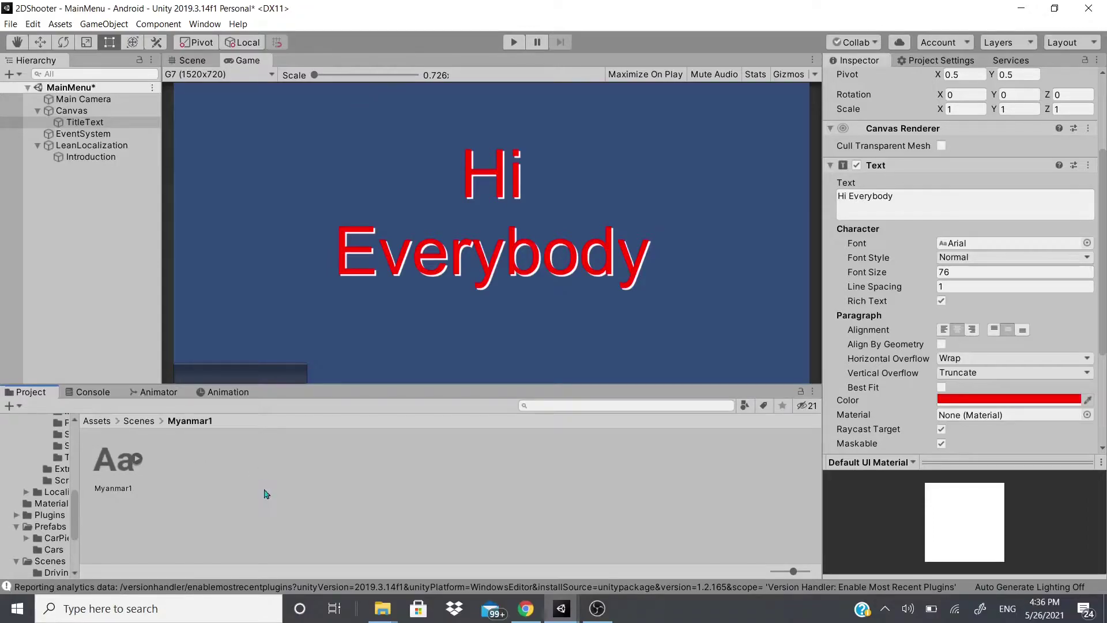
pyautogui.click(113, 464)
pyautogui.rightClick(114, 474)
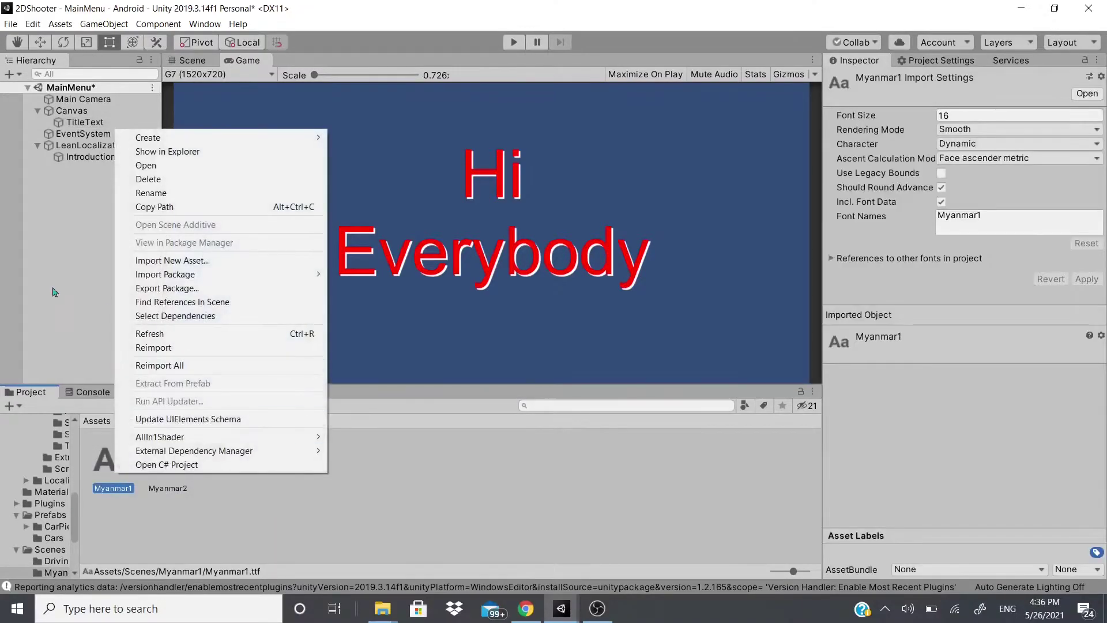
pyautogui.click(161, 179)
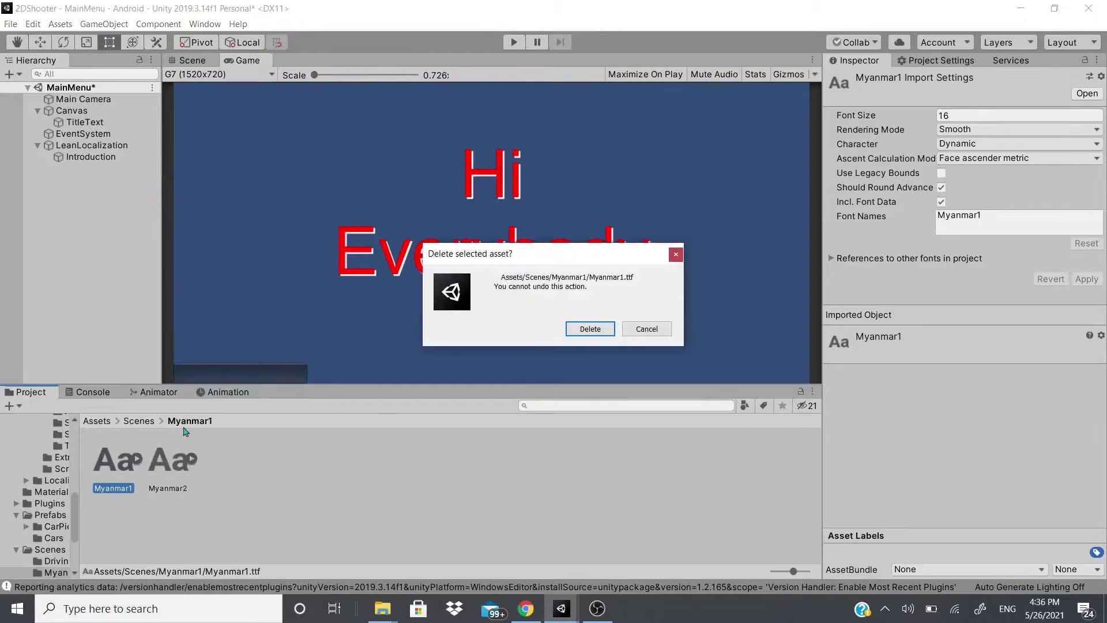
pyautogui.click(590, 328)
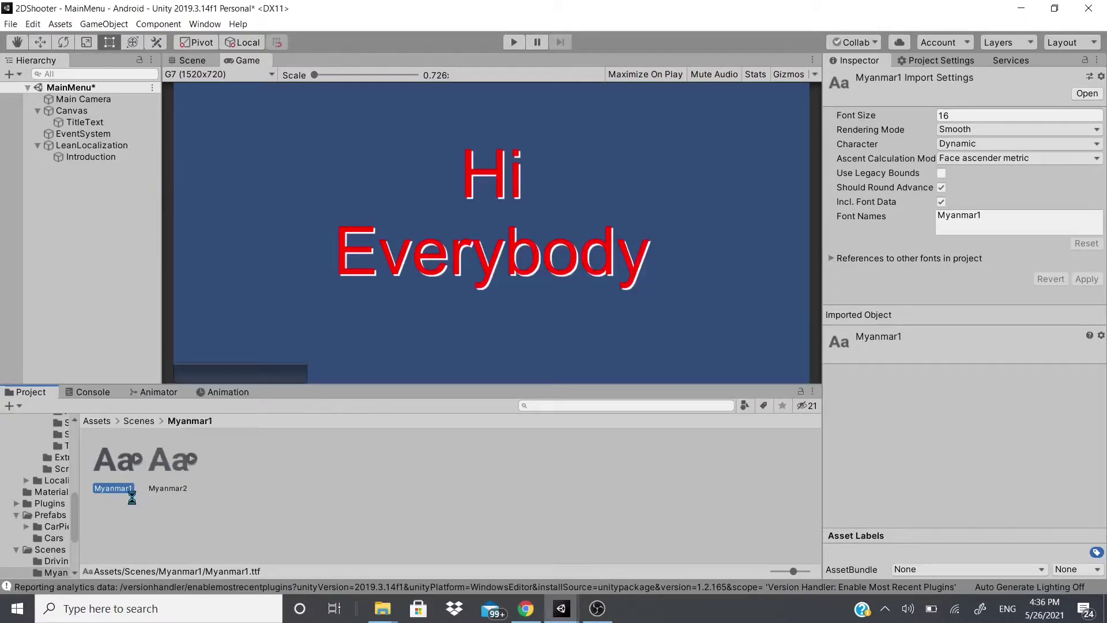
# Step: Assign the Myanmar2 font to TitleText's Text component Font field
pyautogui.click(112, 461)
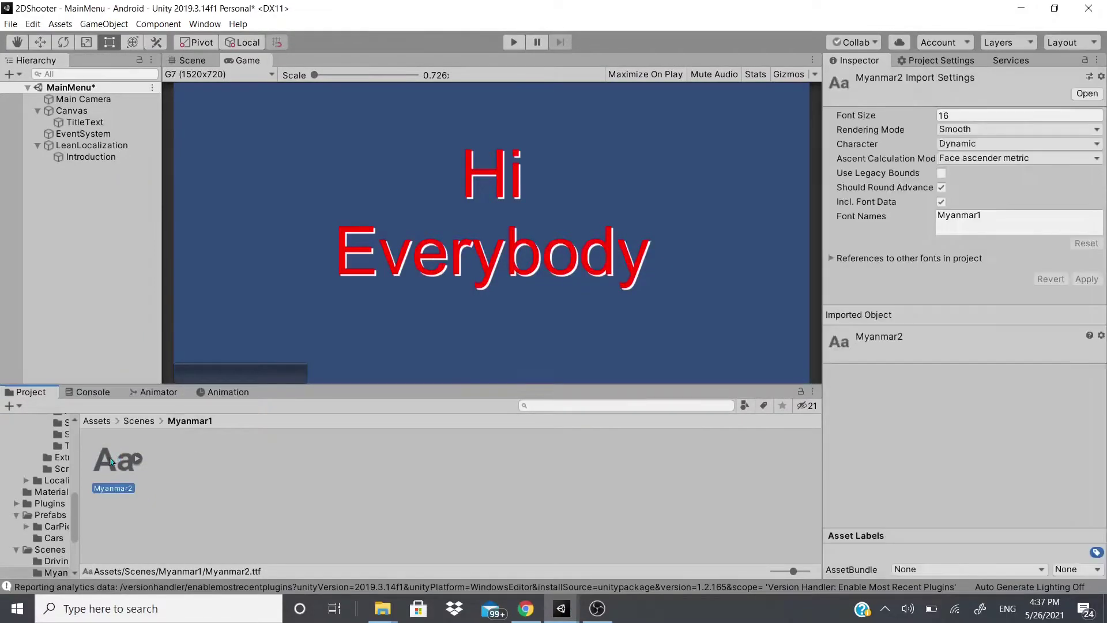
pyautogui.click(91, 124)
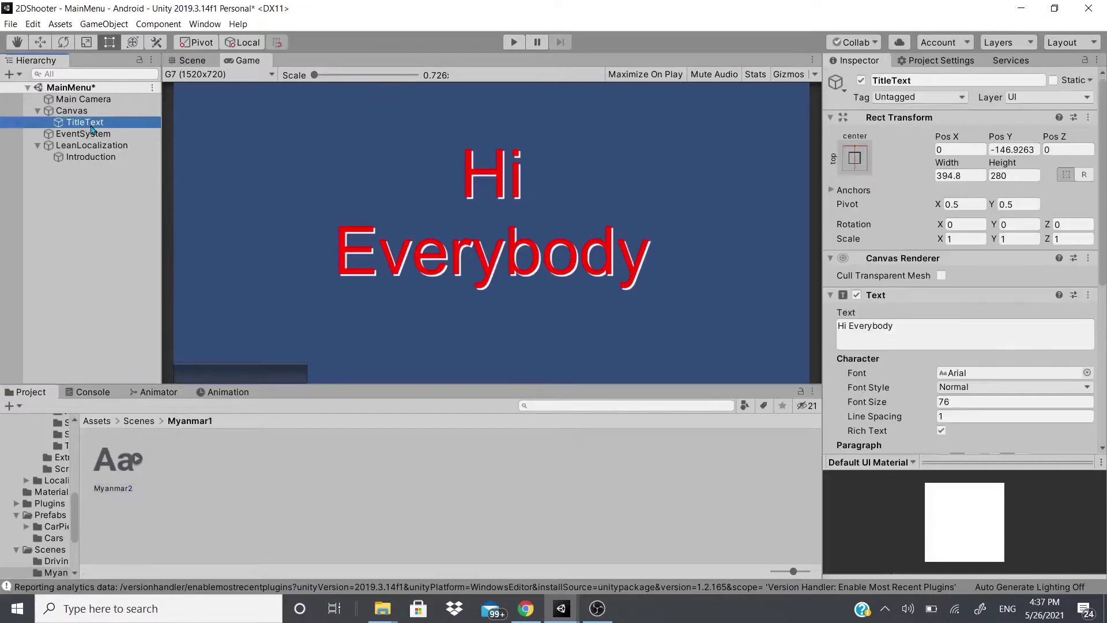
pyautogui.moveTo(118, 460); pyautogui.dragTo(956, 375)
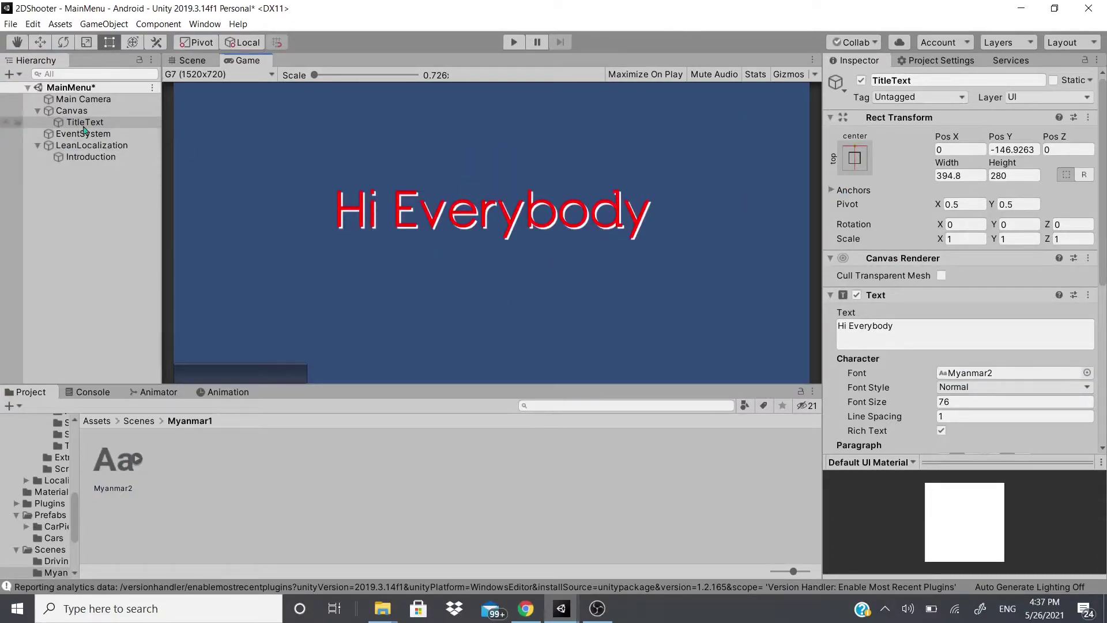
# Step: Keep Myanmar as Lean Localization's current language
pyautogui.click(101, 151)
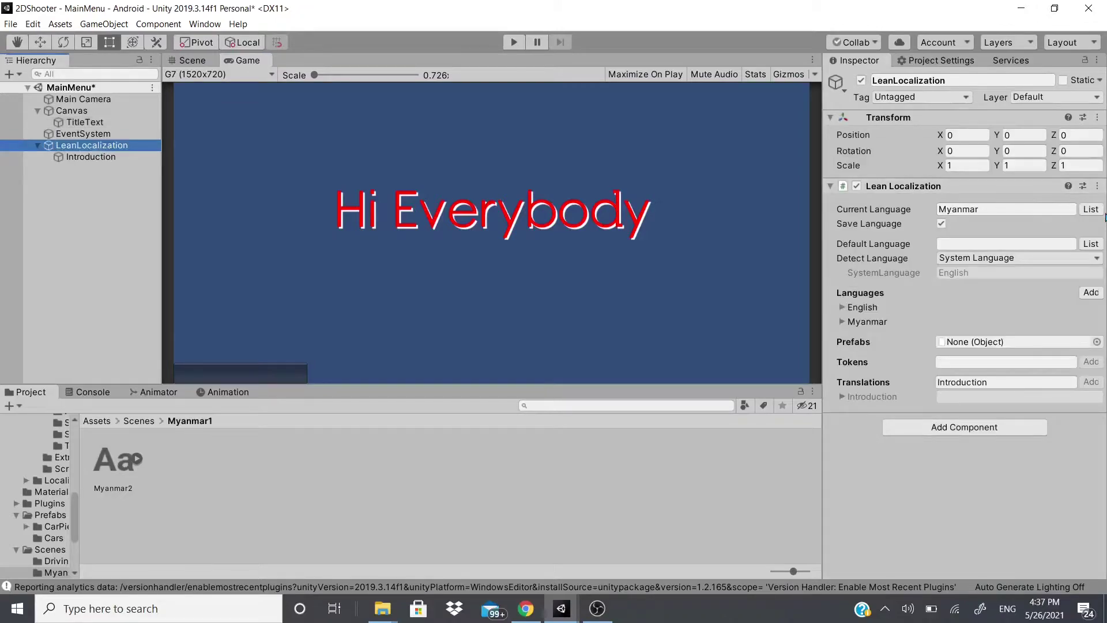
pyautogui.click(1099, 212)
pyautogui.click(1055, 238)
# Step: Play and stop the scene, then select TitleText and scroll its Inspector
pyautogui.click(513, 42)
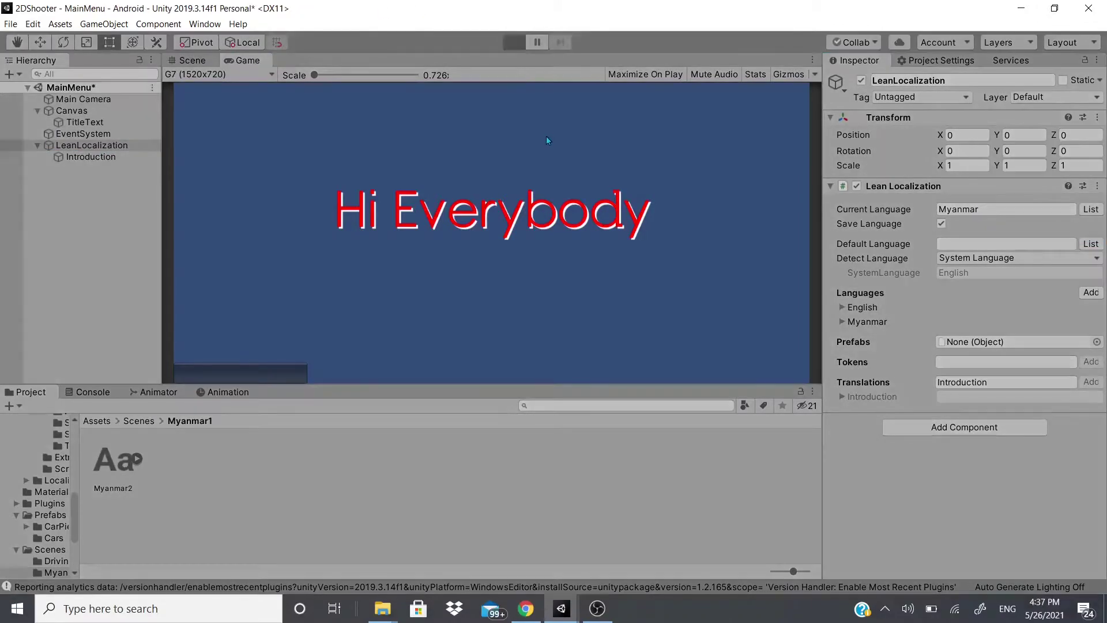
pyautogui.hotkey('ctrl', 'p')
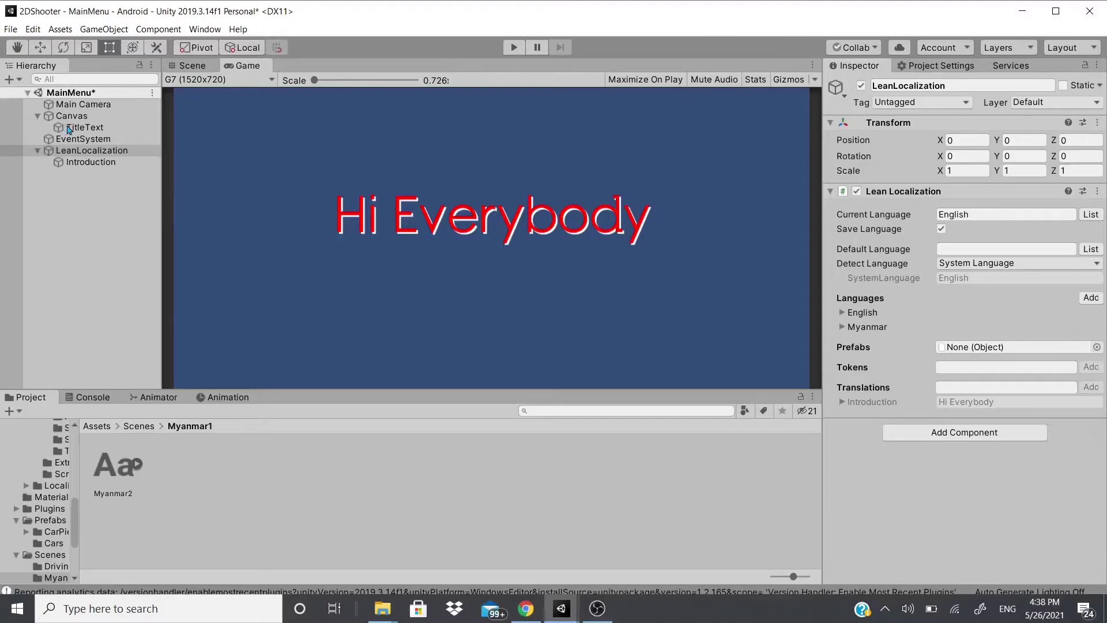
pyautogui.click(71, 127)
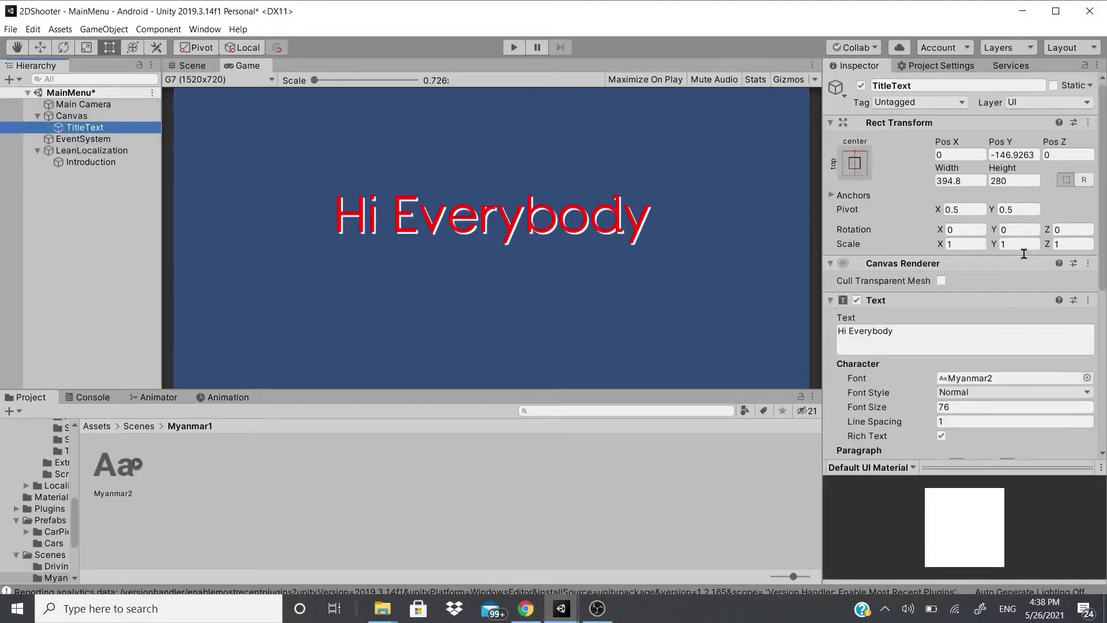
pyautogui.scroll(-5, 1023, 254)
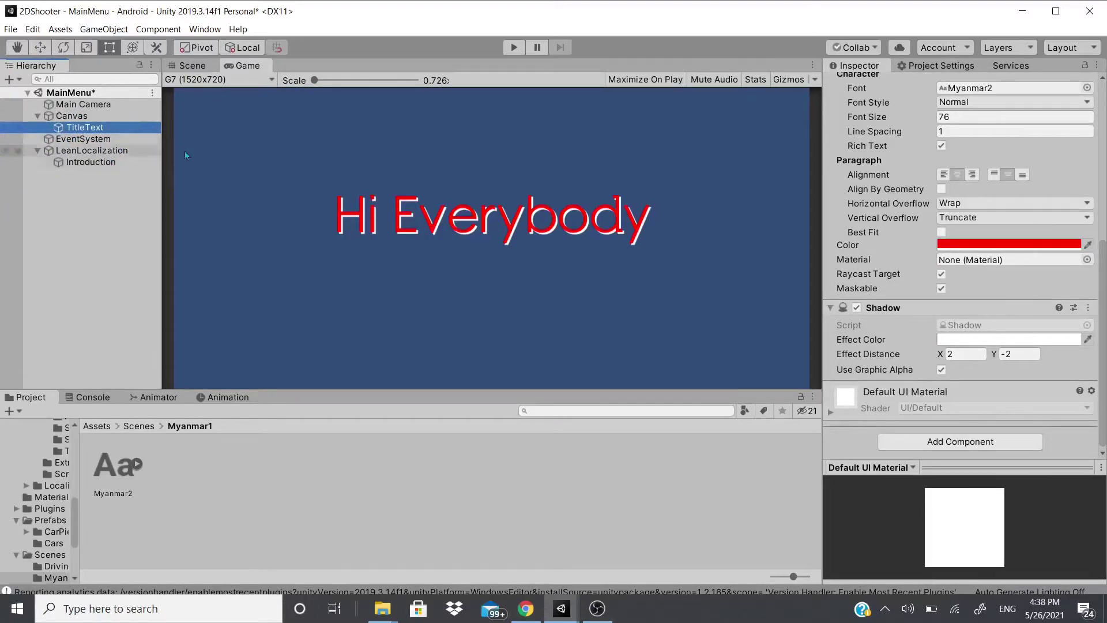
# Step: Add Lean Localized Text (searched as 'leanloca') to TitleText with Translation Name Introduction
pyautogui.click(903, 442)
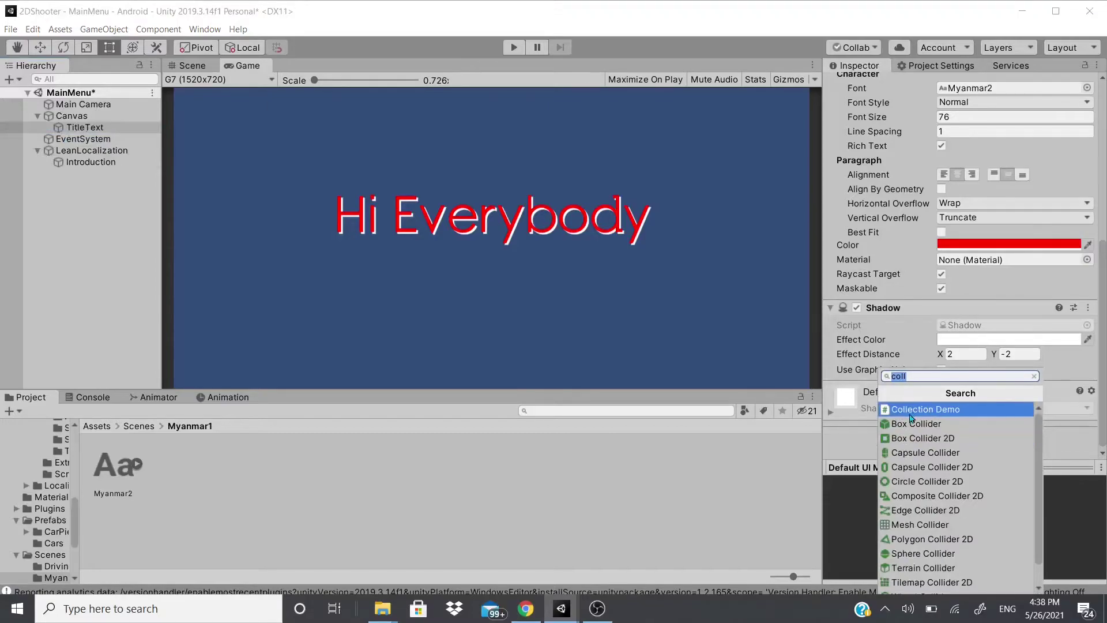
pyautogui.write('leanlo')
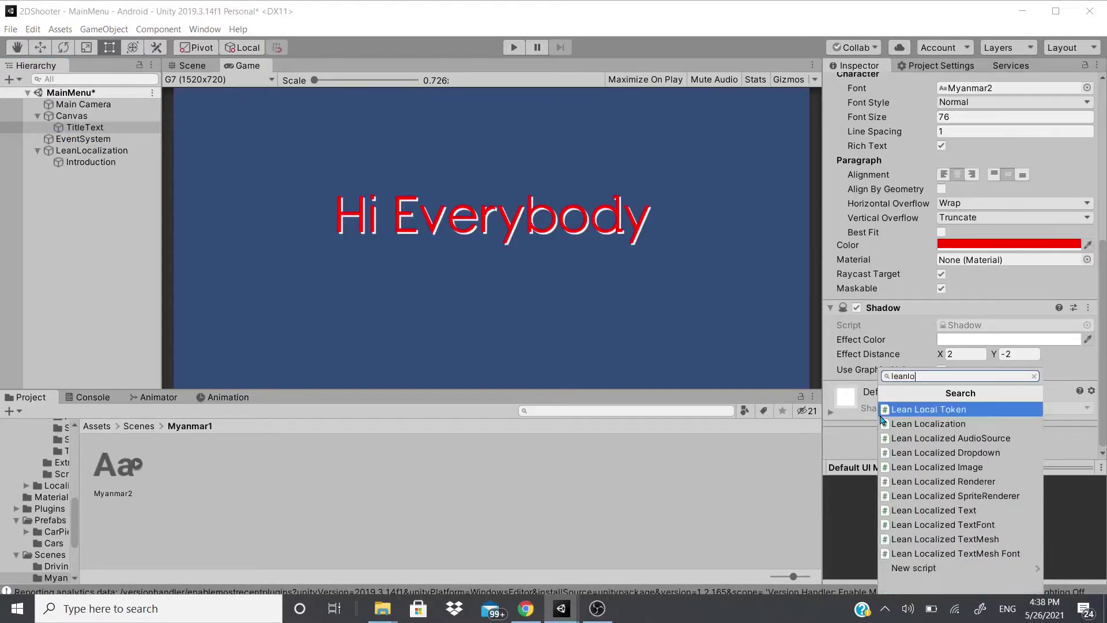
pyautogui.write('ca')
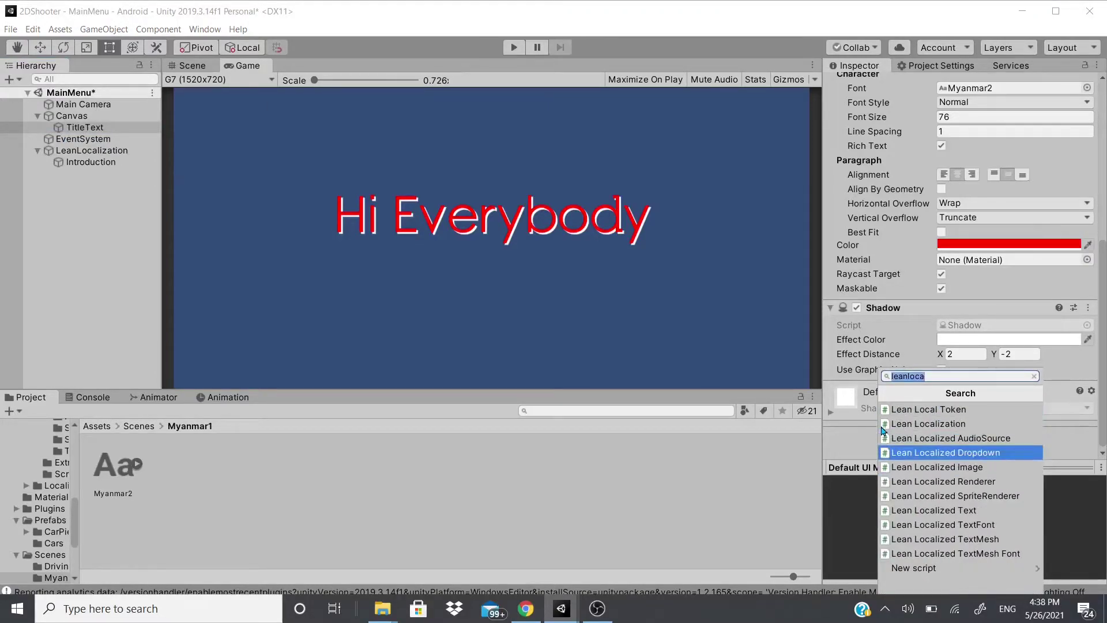
pyautogui.click(951, 510)
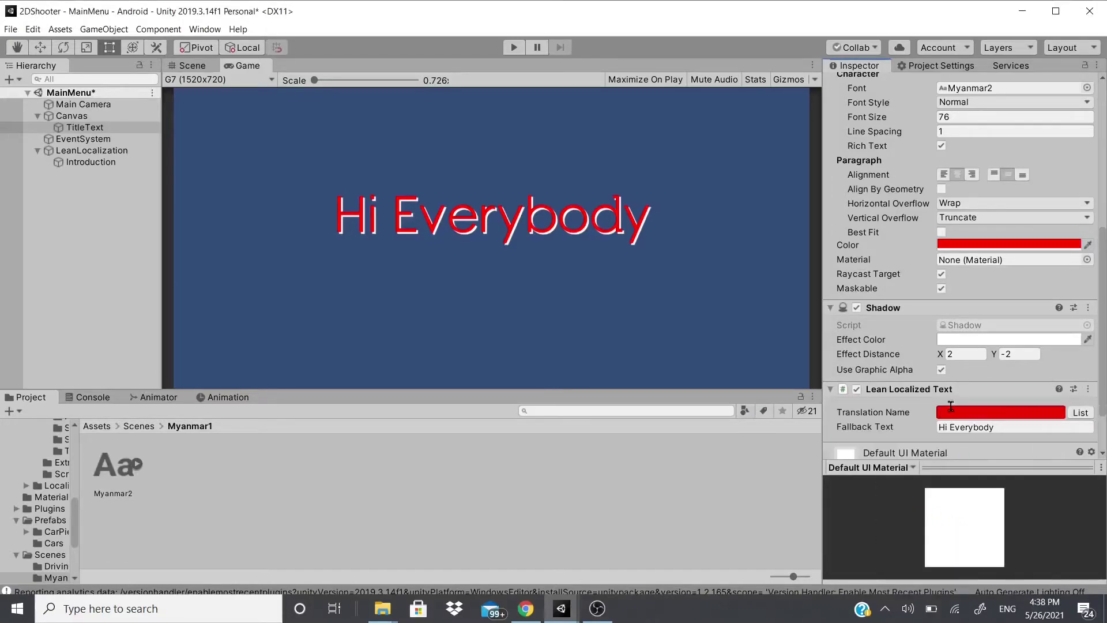
pyautogui.click(1081, 413)
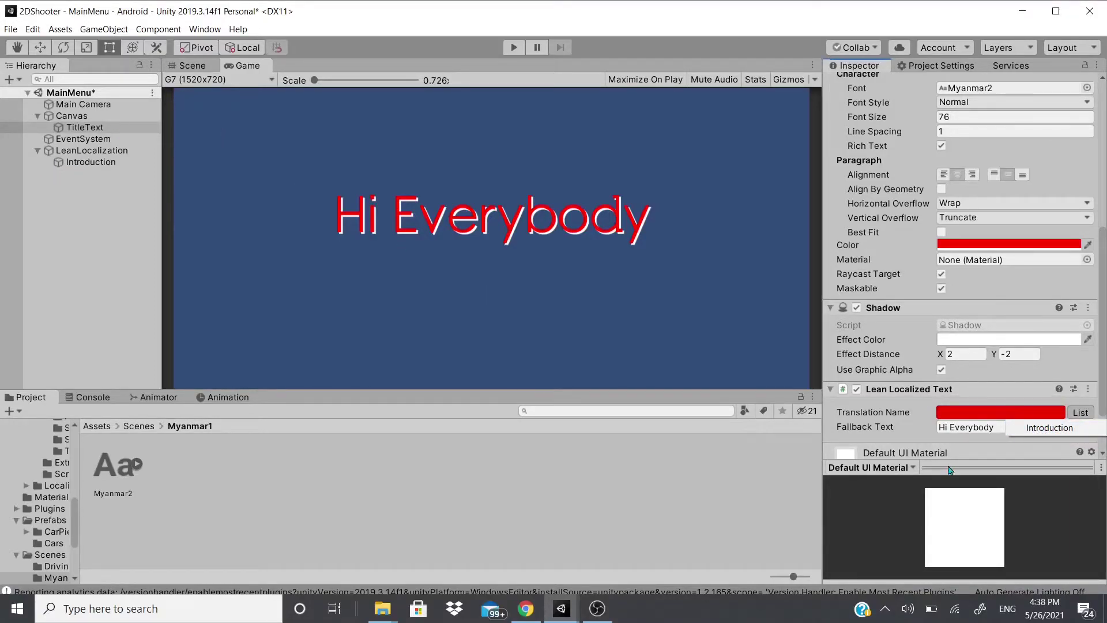
pyautogui.click(1055, 427)
# Step: Set Lean Localization's current language to Myanmar and play the scene
pyautogui.scroll(10, 853, 407)
pyautogui.click(102, 151)
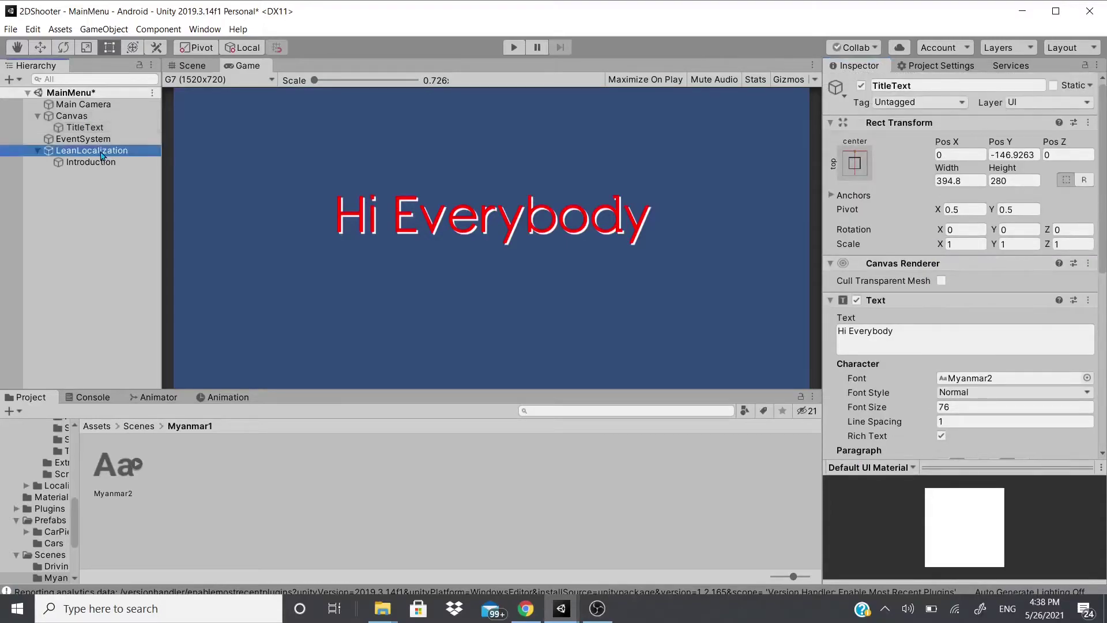
pyautogui.click(1091, 214)
pyautogui.click(1042, 244)
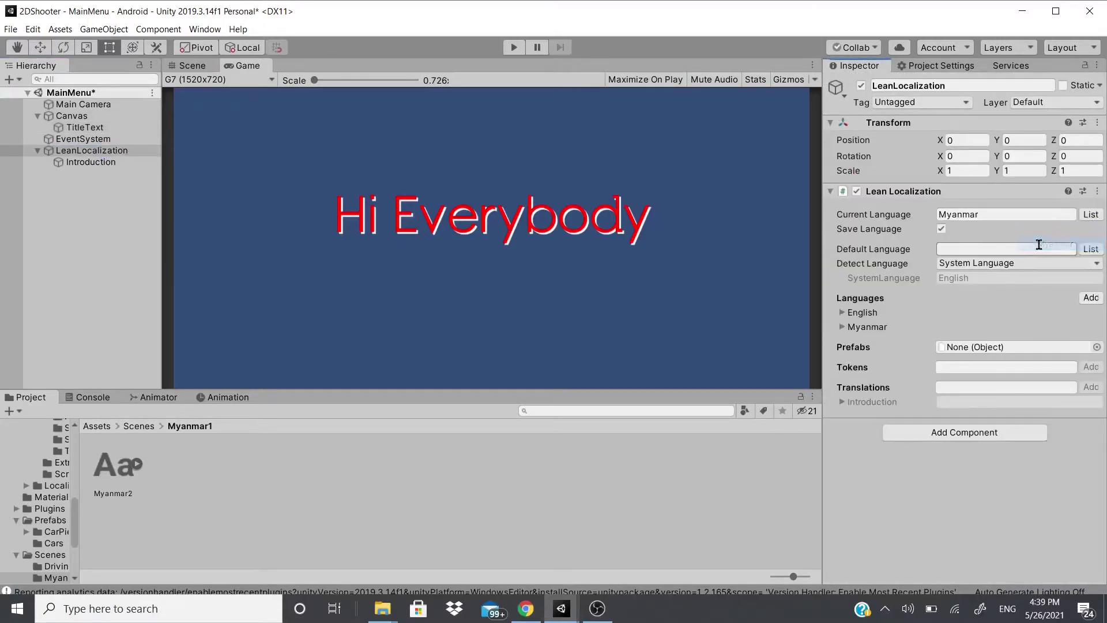
pyautogui.click(514, 48)
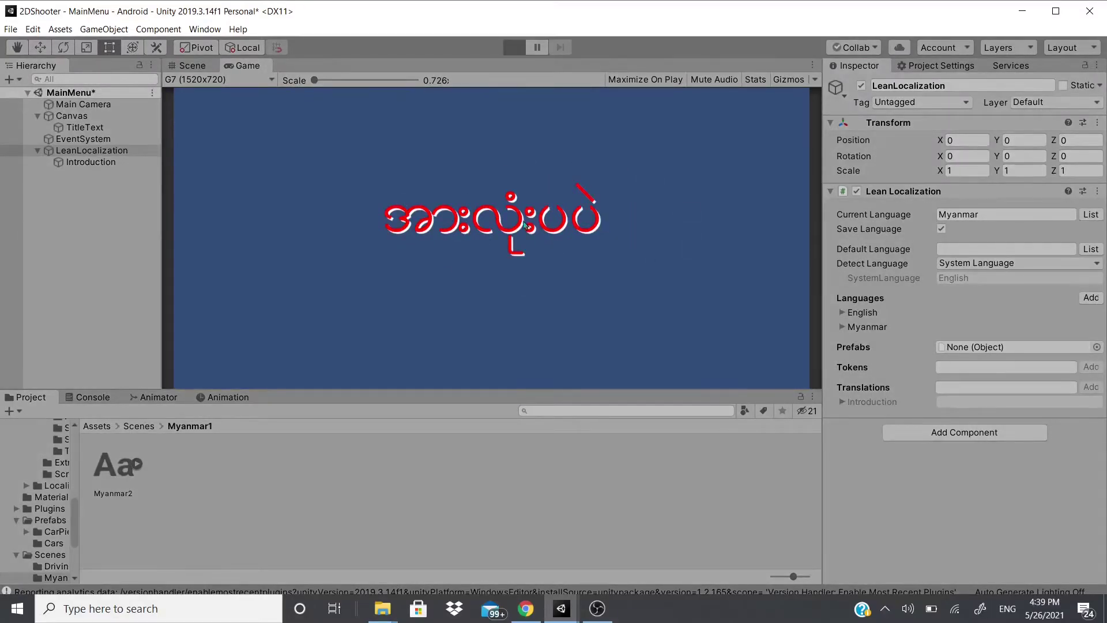
# Step: While playing, switch the current language to English and back to Myanmar
pyautogui.click(1090, 215)
pyautogui.click(1090, 214)
pyautogui.click(1090, 214)
pyautogui.click(1043, 232)
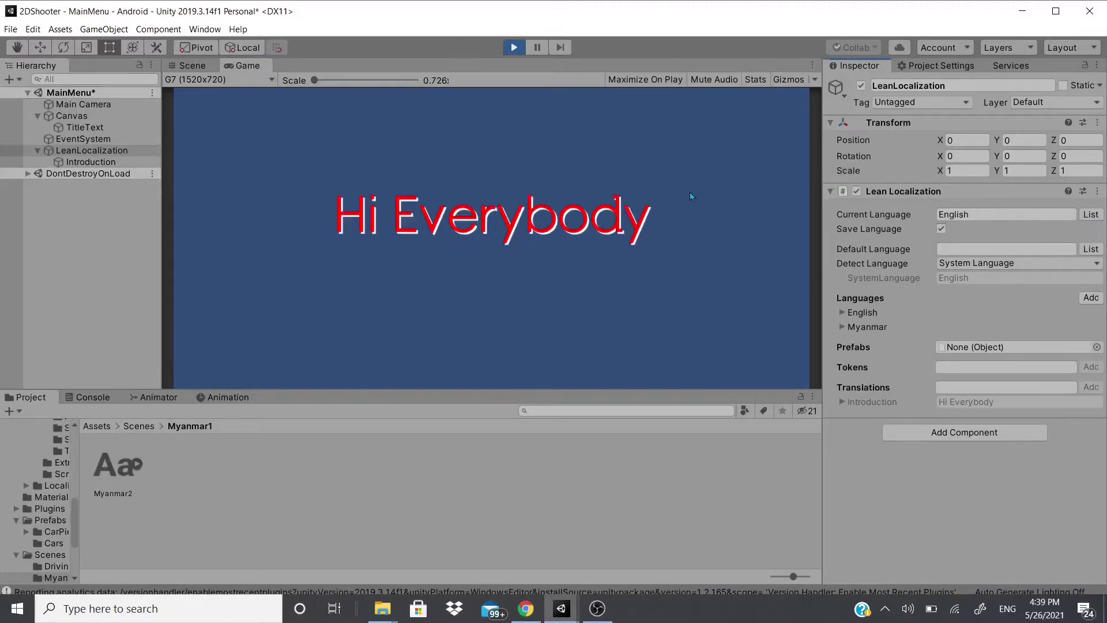
pyautogui.click(1091, 214)
pyautogui.click(1074, 243)
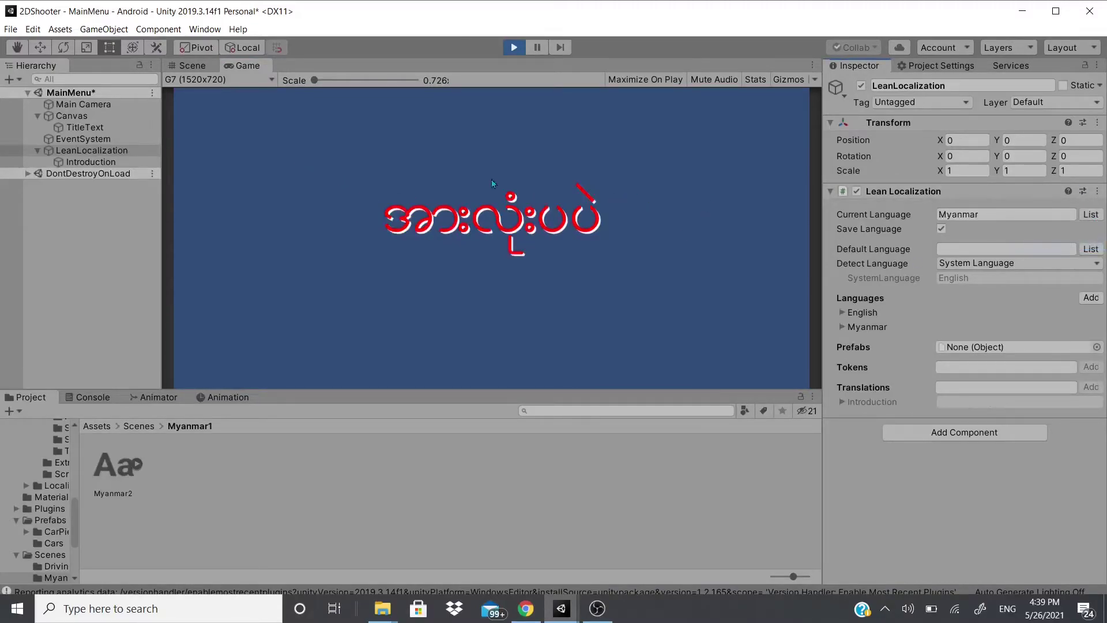
# Step: Stop play mode, inspect the Introduction phrase's entries, then reselect LeanLocalization
pyautogui.click(510, 47)
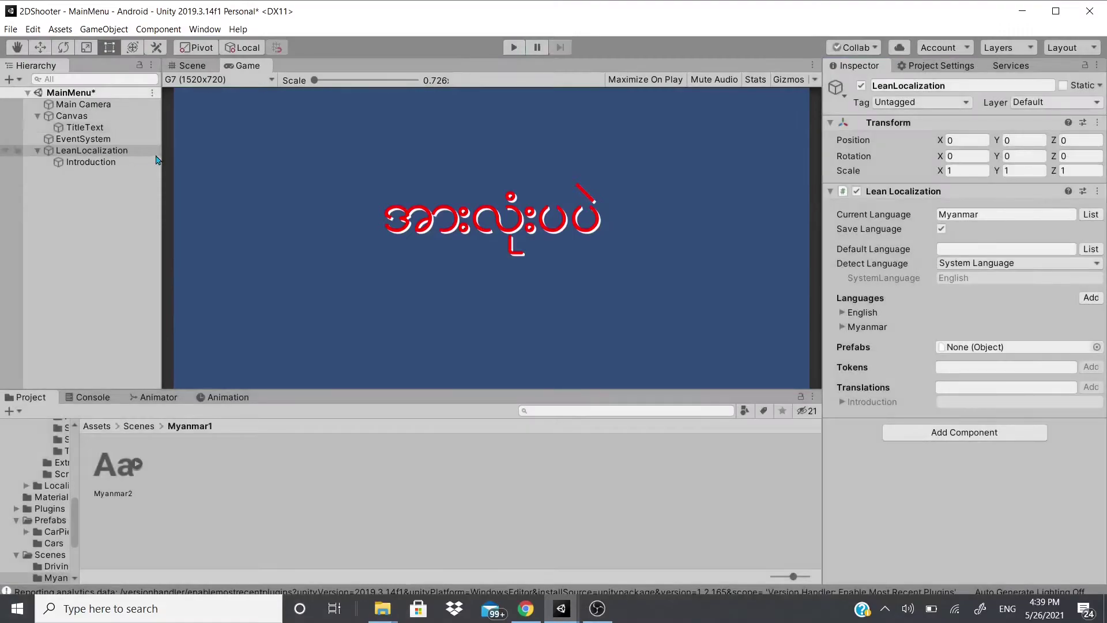
pyautogui.click(124, 166)
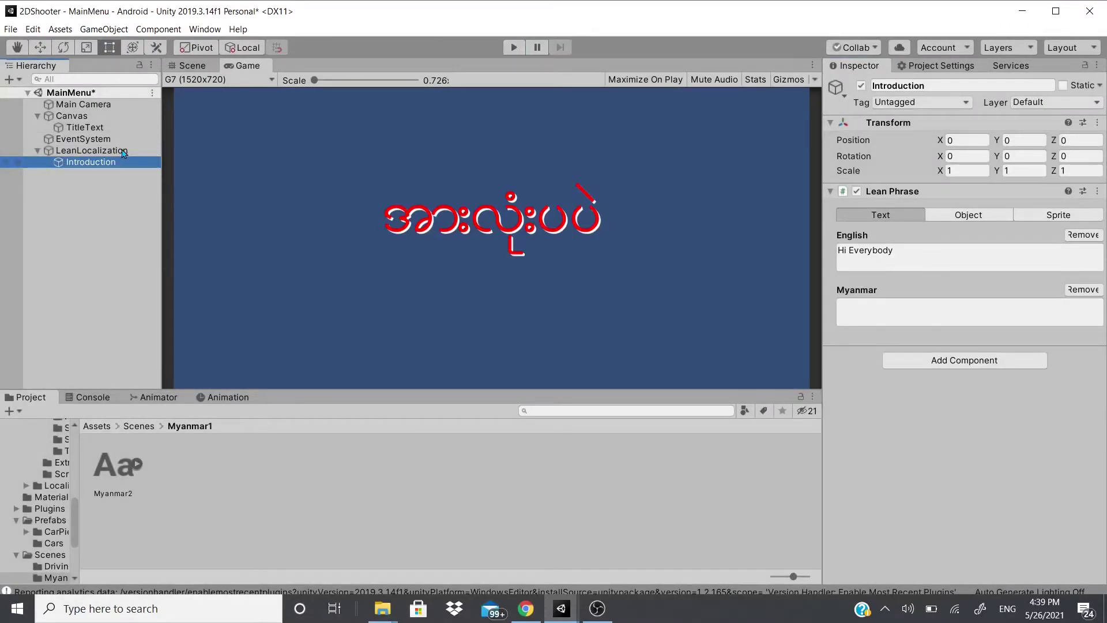
pyautogui.click(123, 151)
pyautogui.click(88, 162)
pyautogui.click(427, 222)
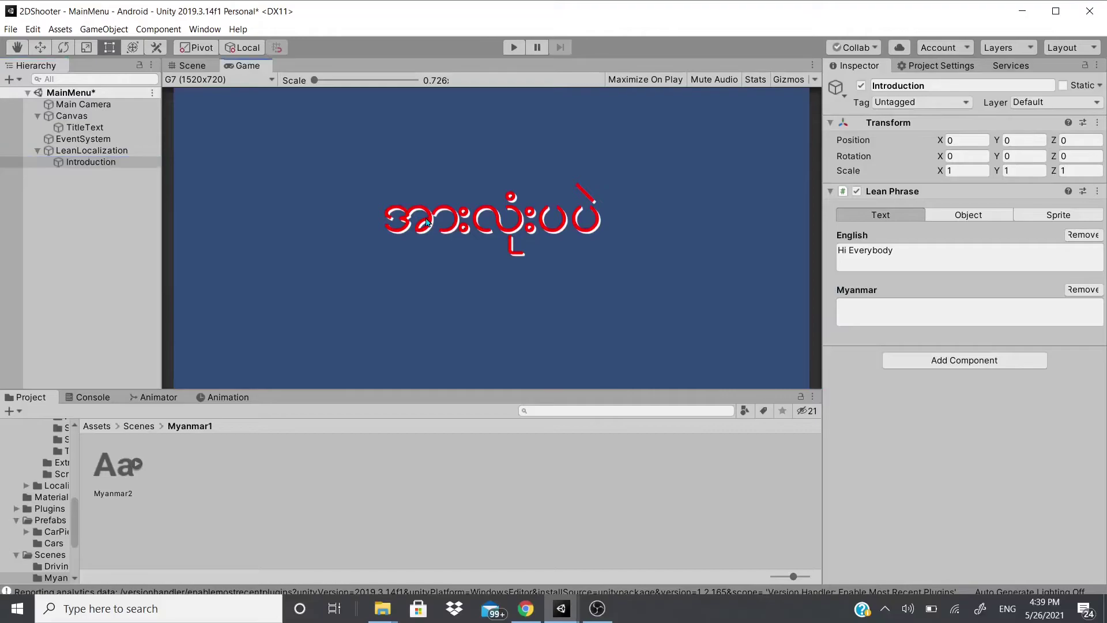
pyautogui.click(96, 151)
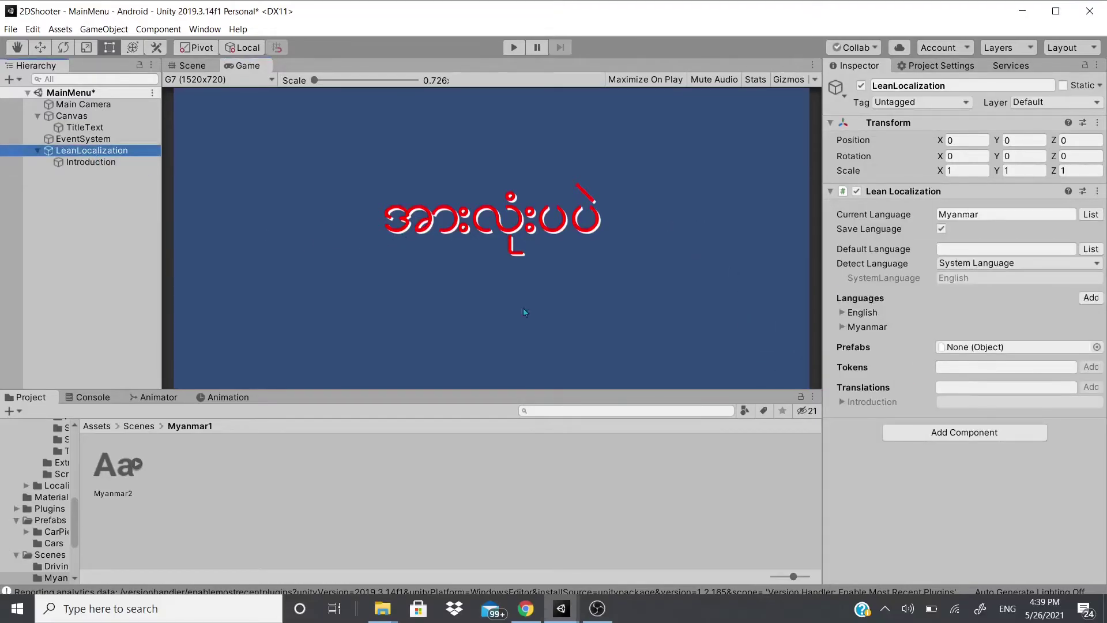
# Step: Create a Thanks translation with English and Myanmar entries
pyautogui.click(1032, 387)
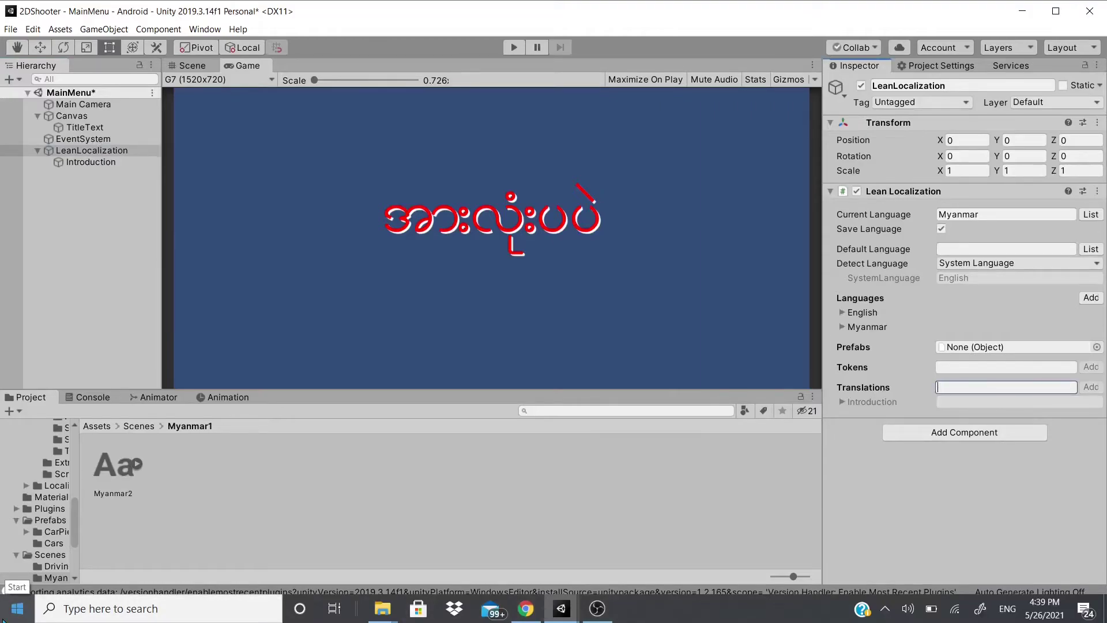
pyautogui.write('Thanks')
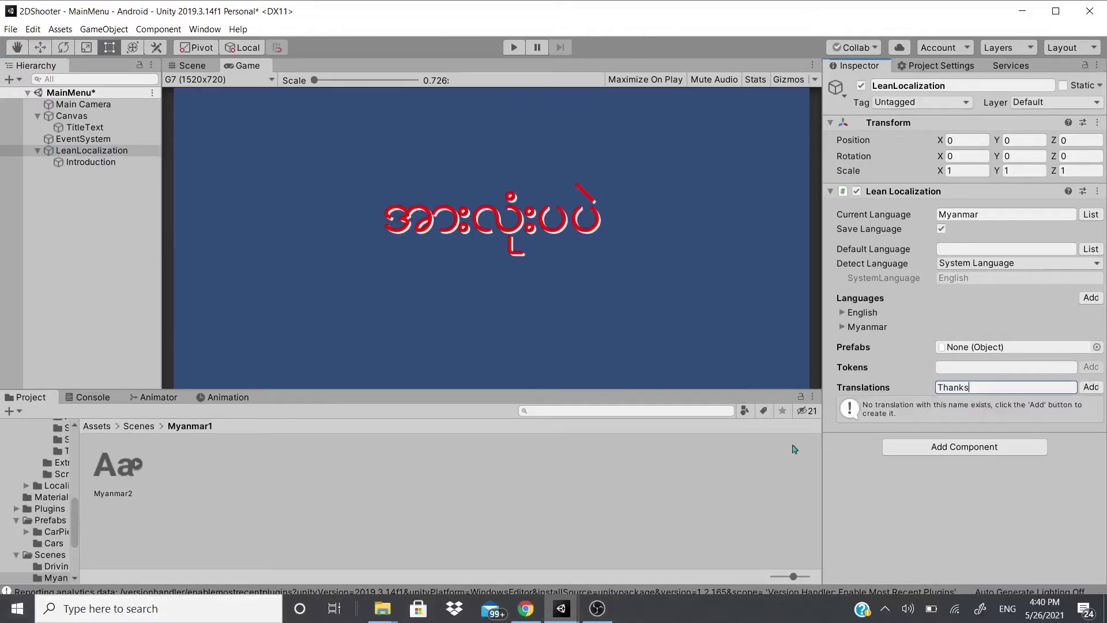
pyautogui.click(1099, 387)
pyautogui.click(1087, 235)
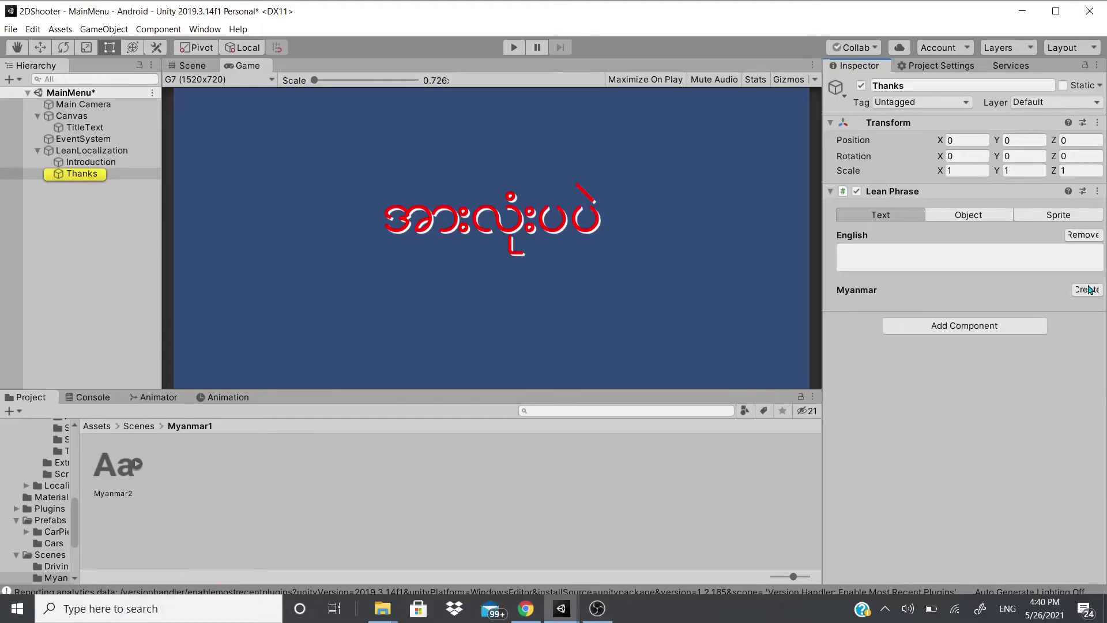
pyautogui.click(1087, 289)
# Step: Enter 'Thanks To All My Subscribers I Appreciate The Support' as the English text and select it
pyautogui.click(1015, 267)
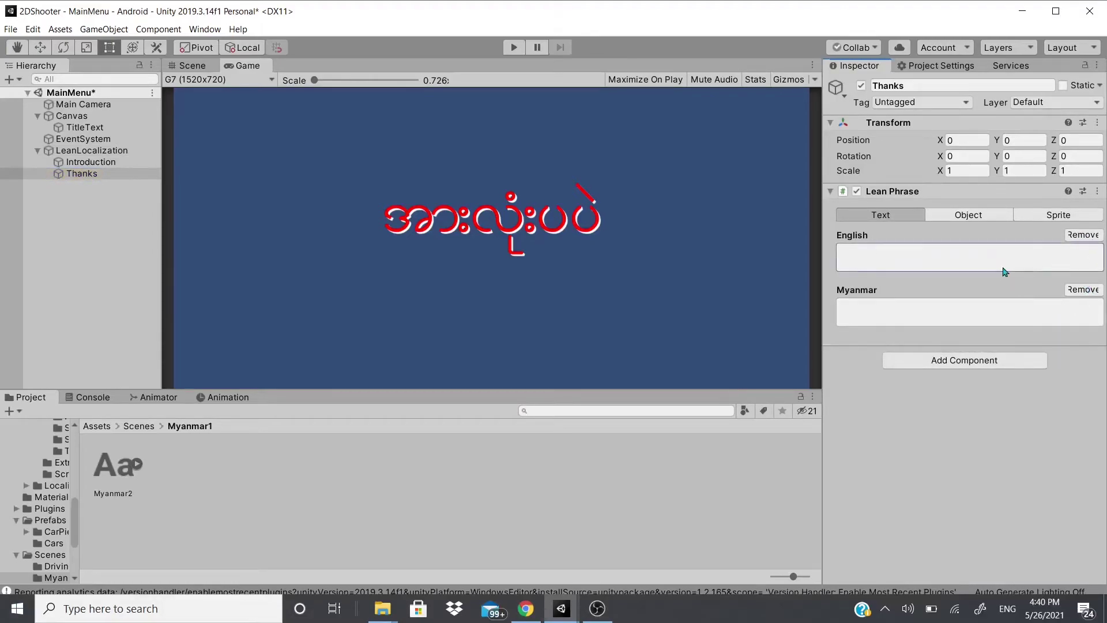
pyautogui.write('TH')
pyautogui.press('BackSpace')
pyautogui.write('hanks To ')
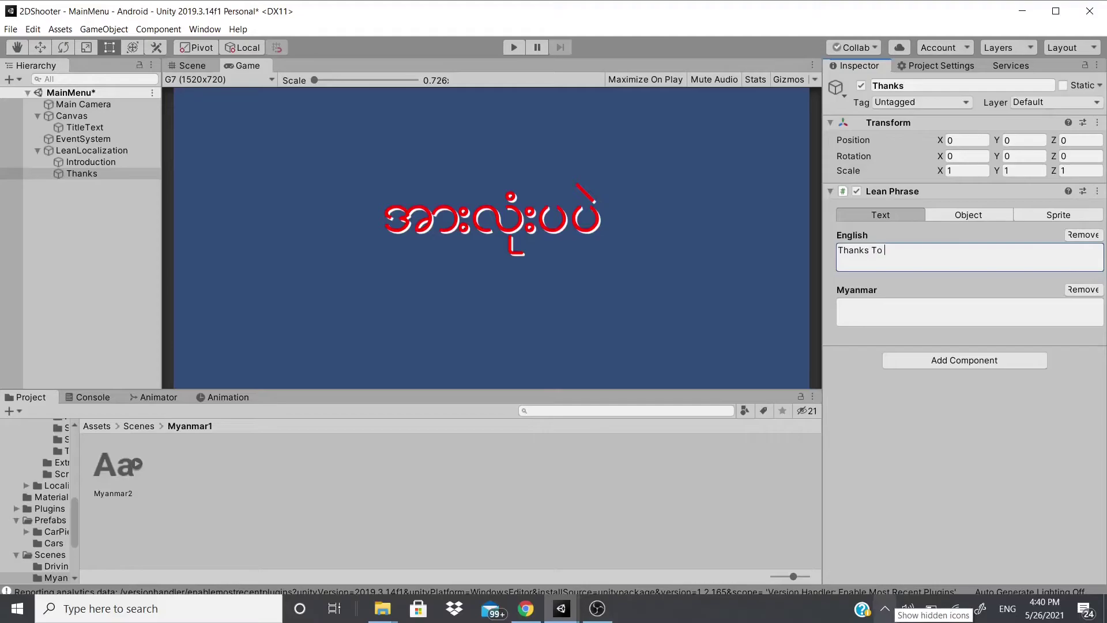
pyautogui.write('All My su')
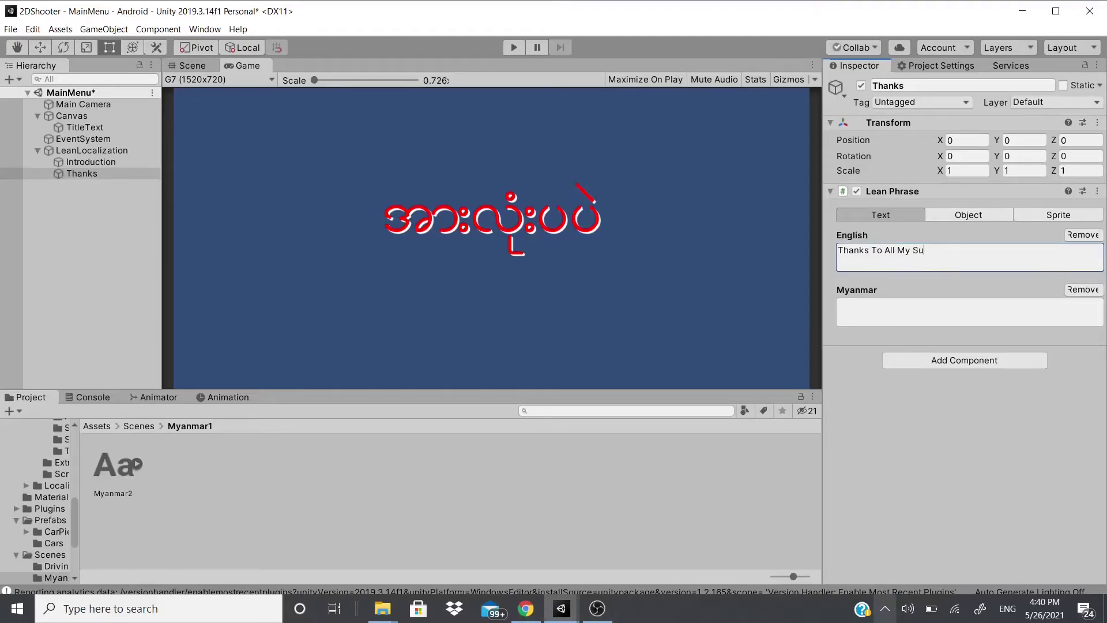
pyautogui.write('bscribers I appr')
pyautogui.press('BackSpace')
pyautogui.press('BackSpace')
pyautogui.press('BackSpace')
pyautogui.write('ppreciate The S')
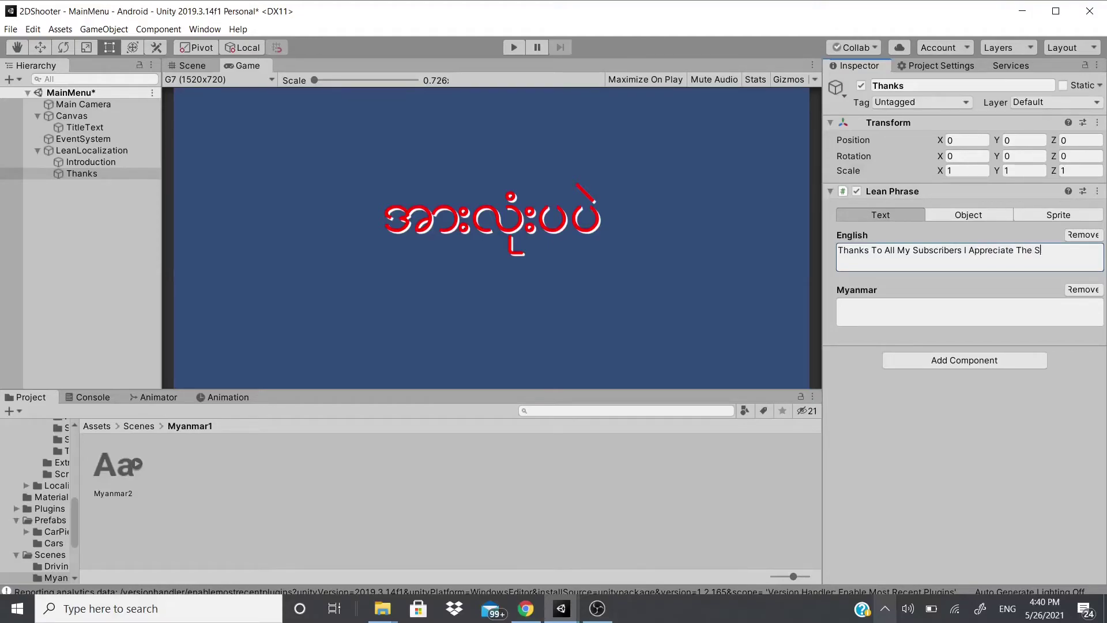
pyautogui.write('upport')
pyautogui.hotkey('ctrl', 'a')
pyautogui.hotkey('ctrl', 'c')
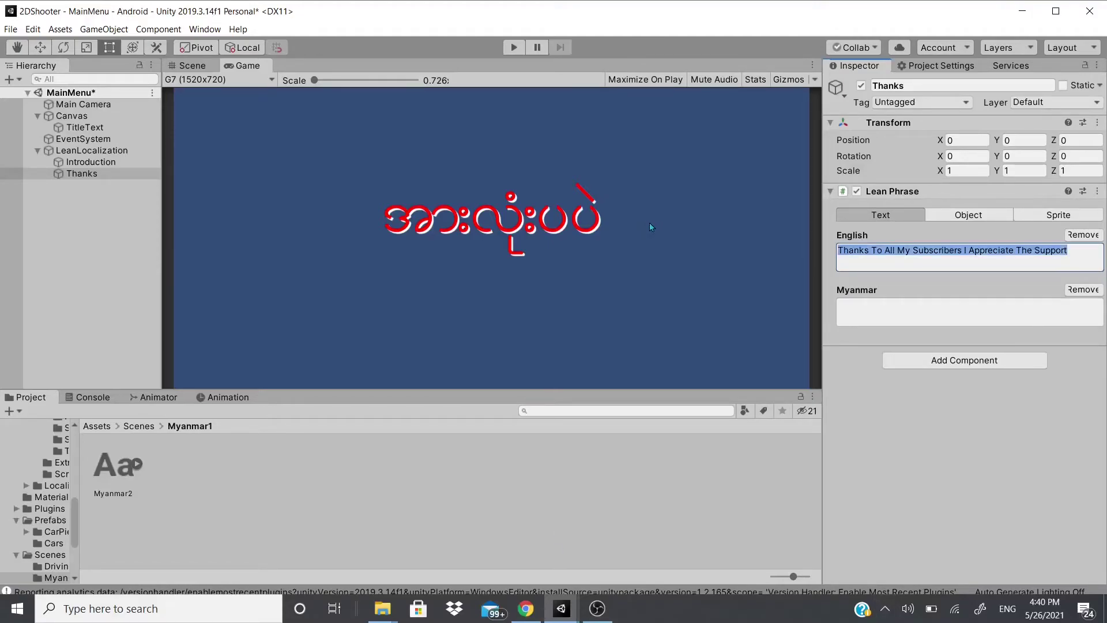
# Step: Paste the thanks sentence over the old Google Translate input and select the Burmese output
pyautogui.click(525, 608)
pyautogui.click(16, 37)
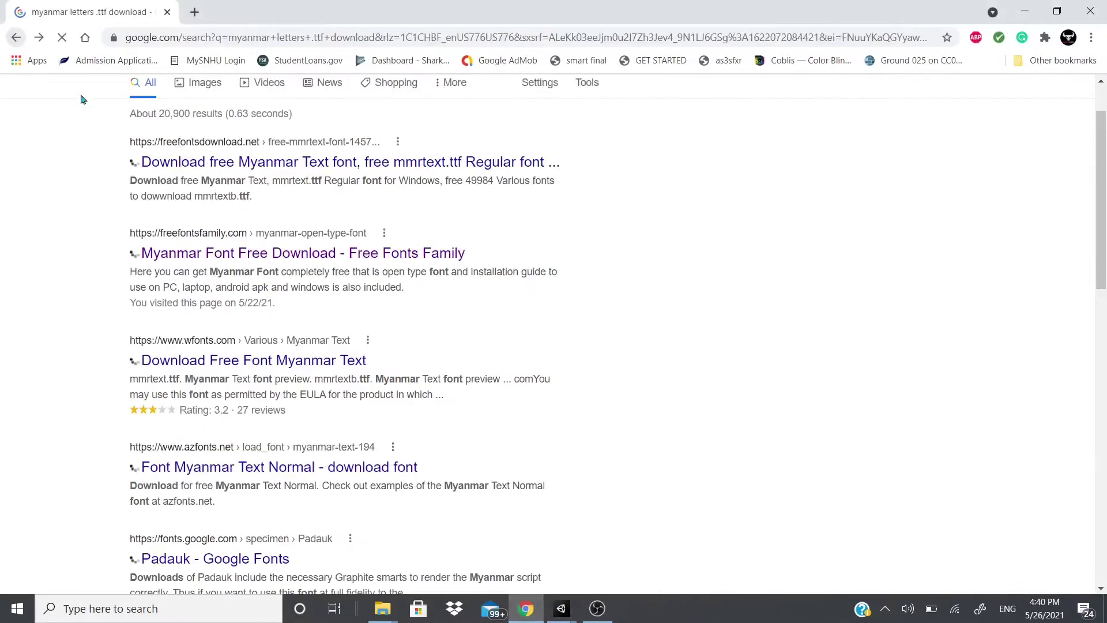
pyautogui.click(15, 37)
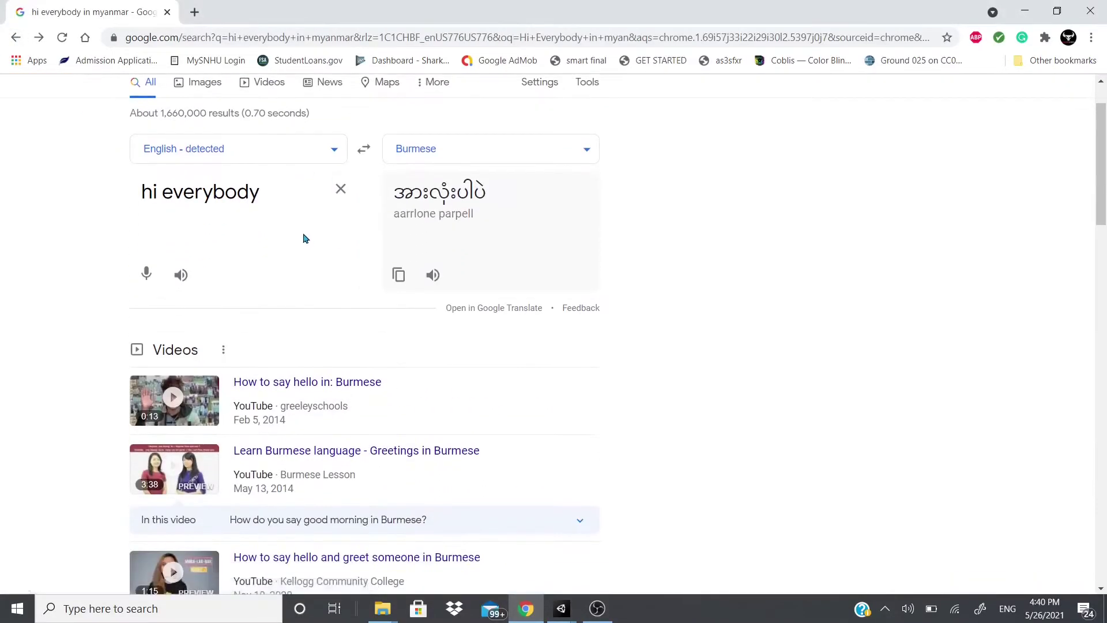
pyautogui.tripleClick(271, 197)
pyautogui.scroll(1, 173, 202)
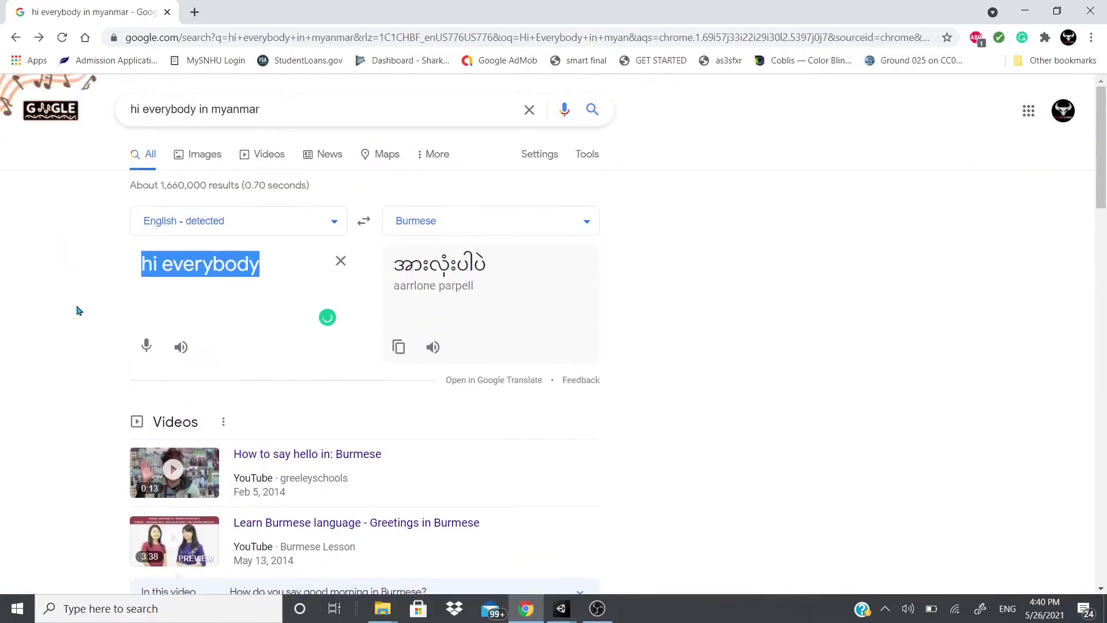
pyautogui.hotkey('ctrl', 'v')
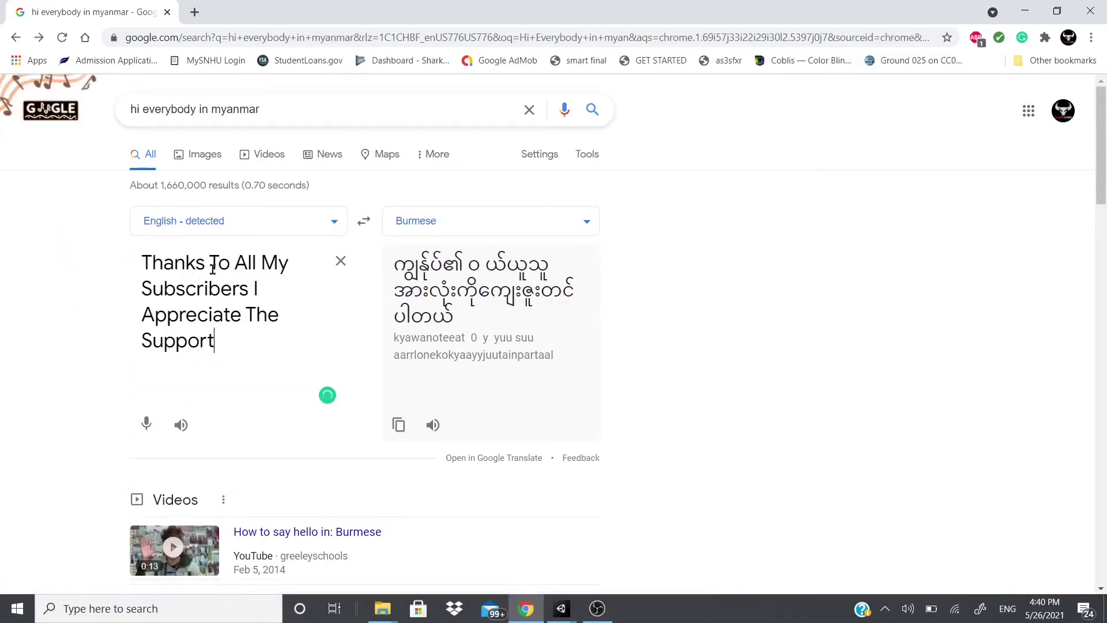
pyautogui.moveTo(407, 281); pyautogui.dragTo(501, 318)
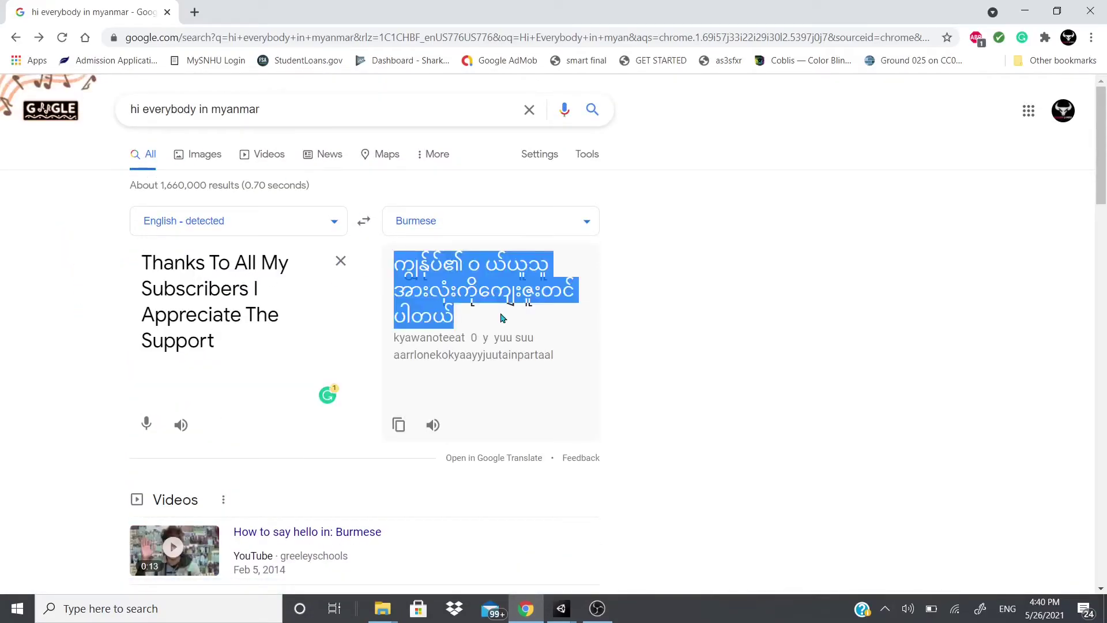
pyautogui.click(561, 606)
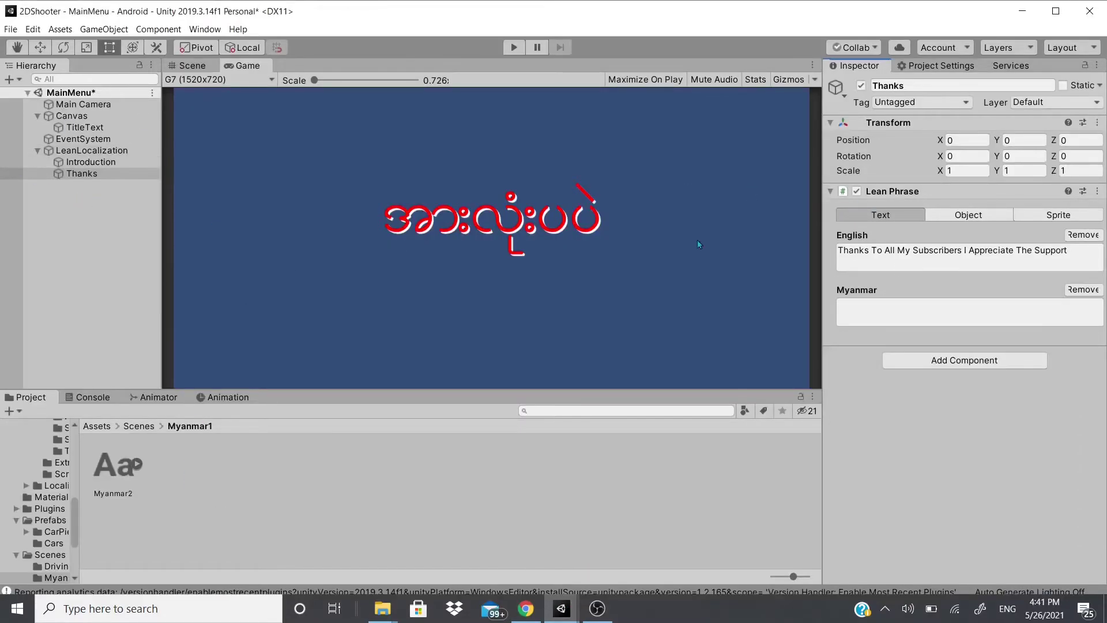
# Step: Enter the Burmese thanks text in the Myanmar field, then duplicate TitleText
pyautogui.click(888, 315)
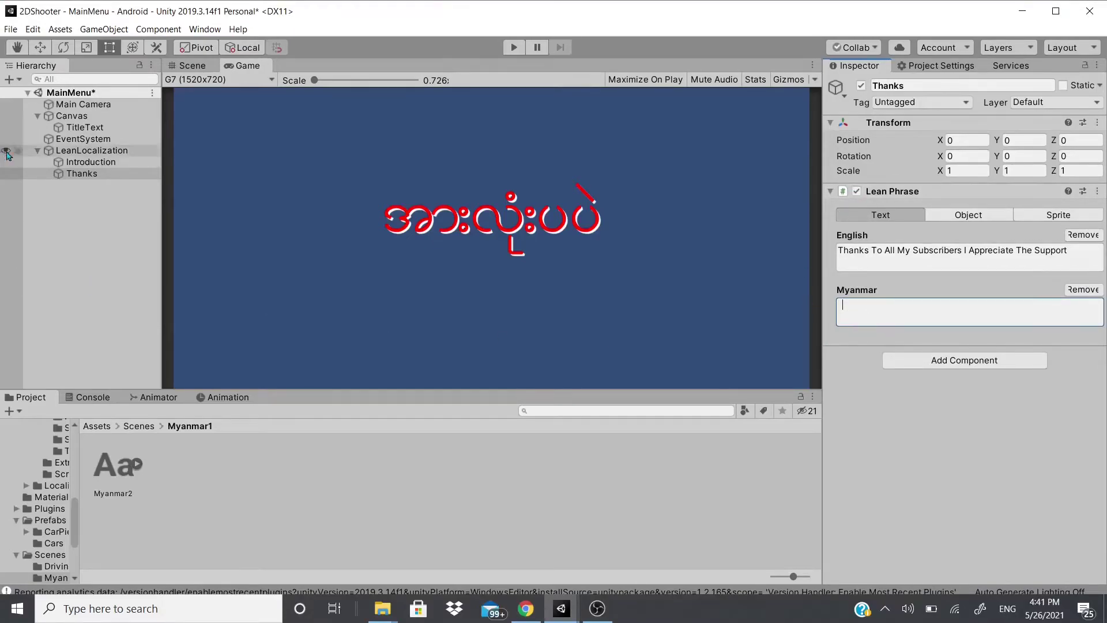
pyautogui.click(77, 128)
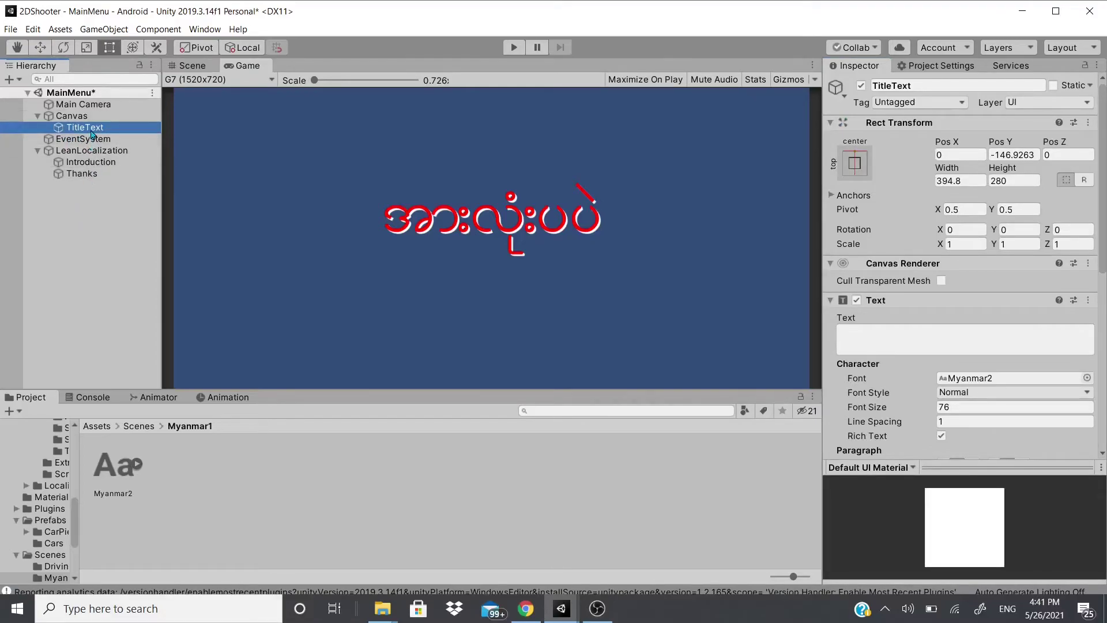
pyautogui.click(90, 129)
pyautogui.hotkey('ctrl', 'd')
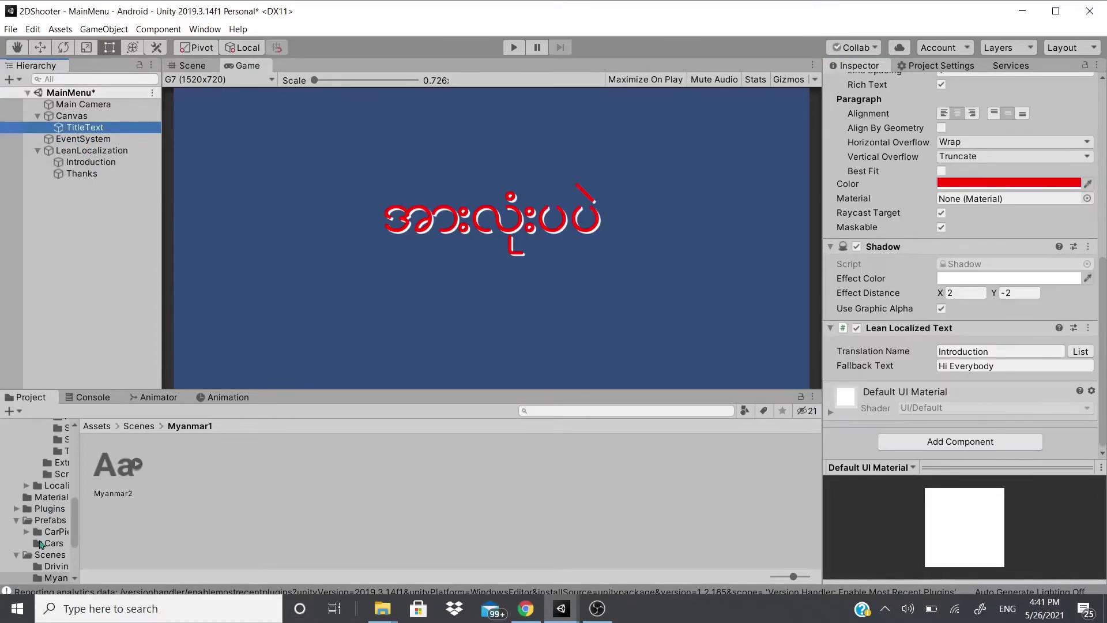
# Step: Raise the original title and place the copy lower at Pos Y -203.4, font size 59
pyautogui.scroll(10, 957, 259)
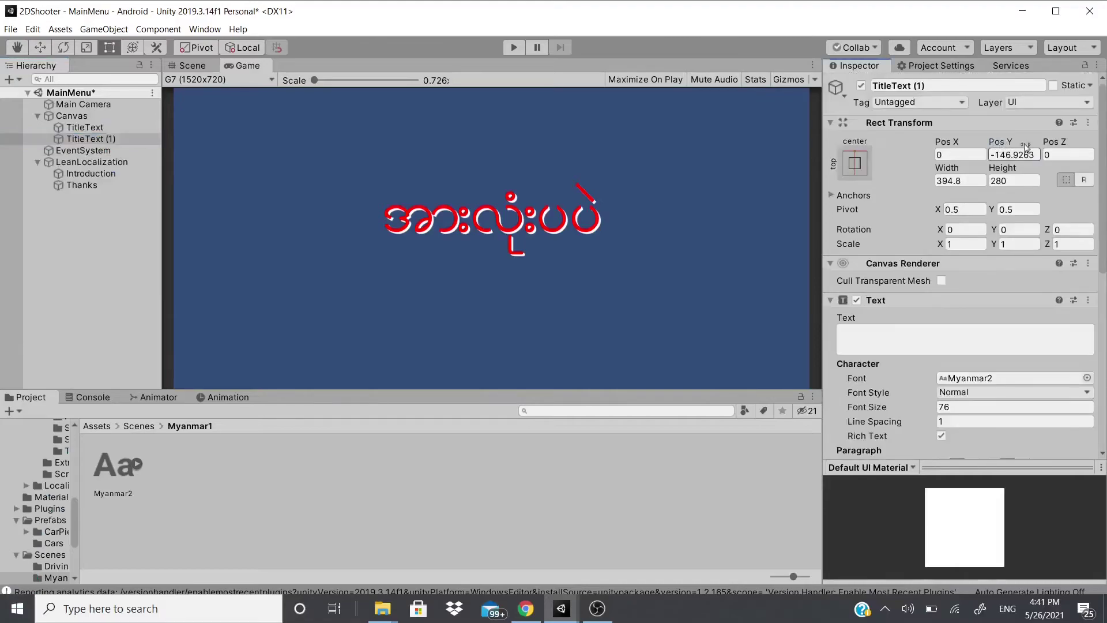
pyautogui.moveTo(1000, 142); pyautogui.dragTo(449, 173)
pyautogui.click(85, 127)
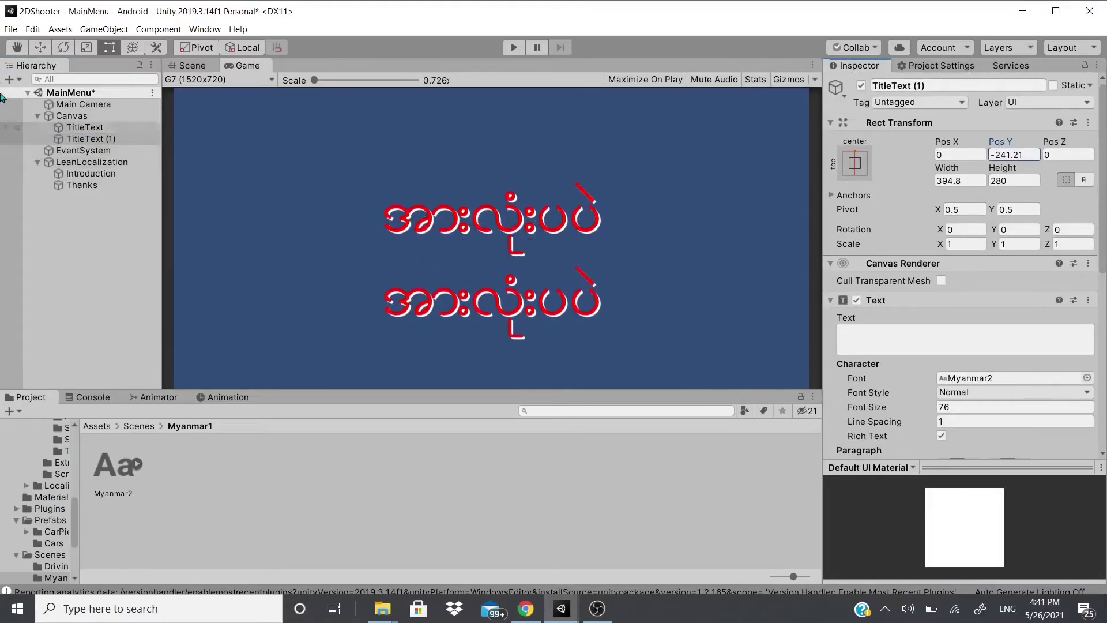
pyautogui.click(1002, 142)
pyautogui.moveTo(1002, 141); pyautogui.dragTo(1038, 142)
pyautogui.click(91, 138)
pyautogui.moveTo(886, 416); pyautogui.dragTo(857, 417)
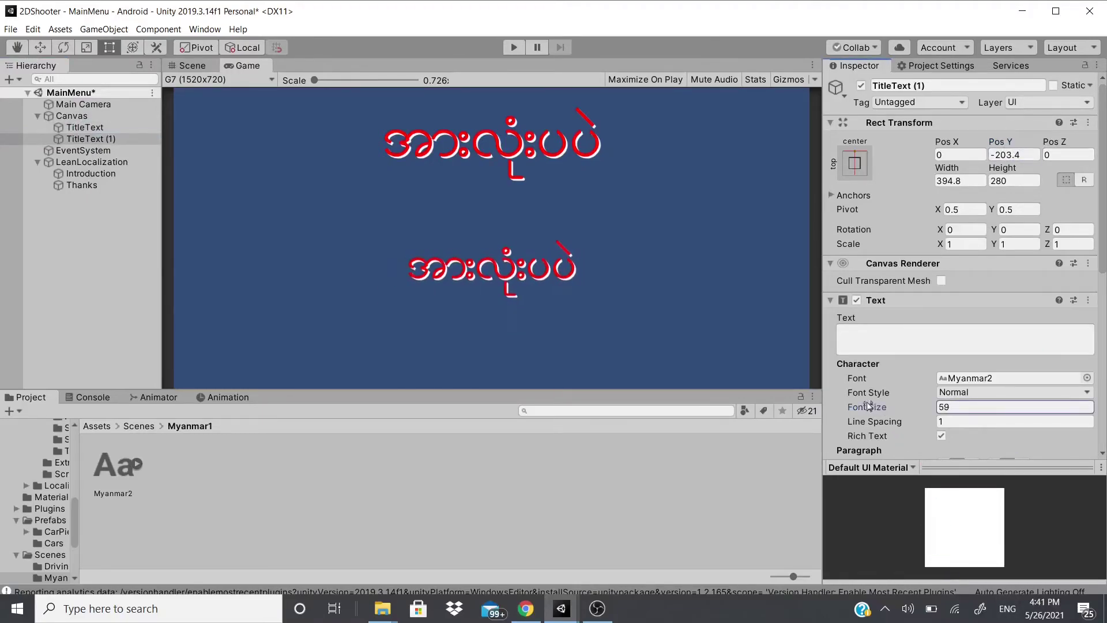
pyautogui.scroll(-6, 980, 375)
# Step: Link TitleText (1) to the Thanks translation and make English Lean Localization's current language
pyautogui.click(1082, 353)
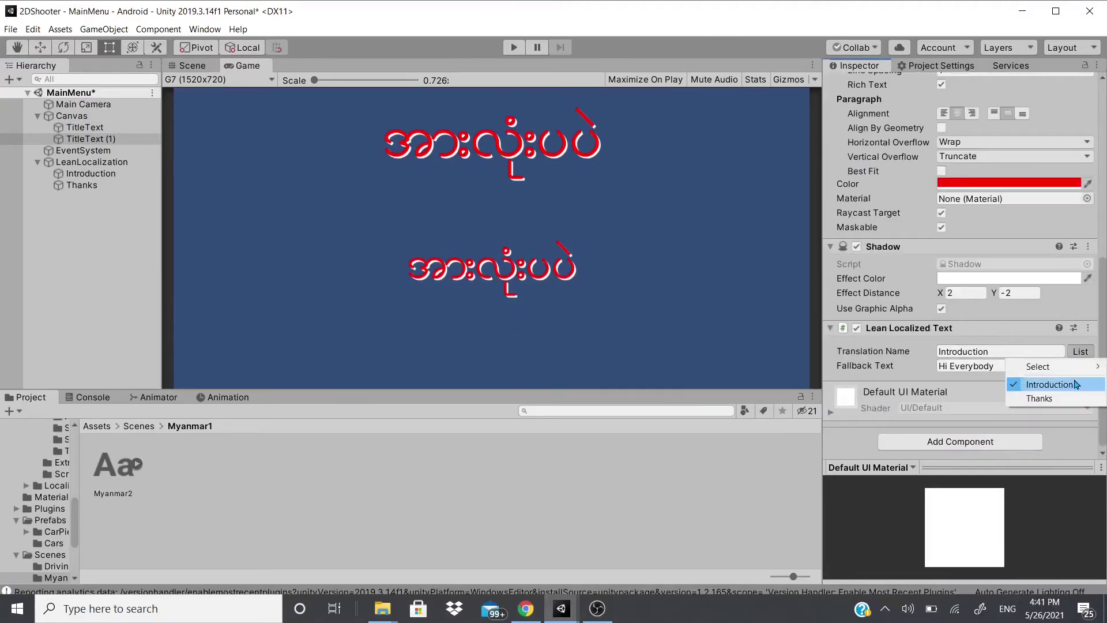
pyautogui.click(1044, 399)
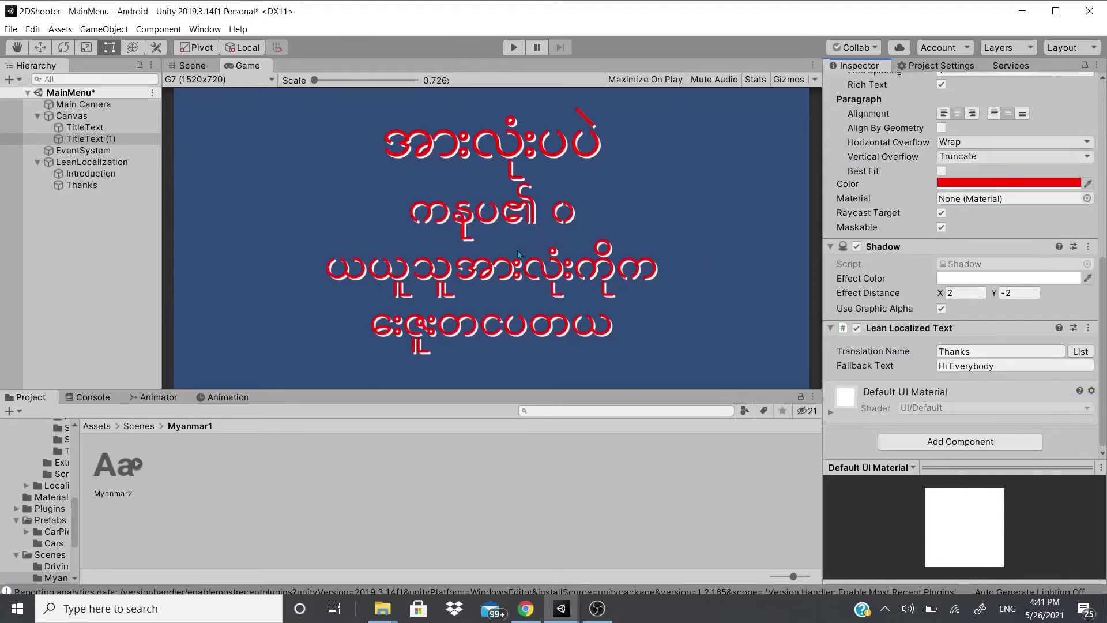
pyautogui.click(92, 161)
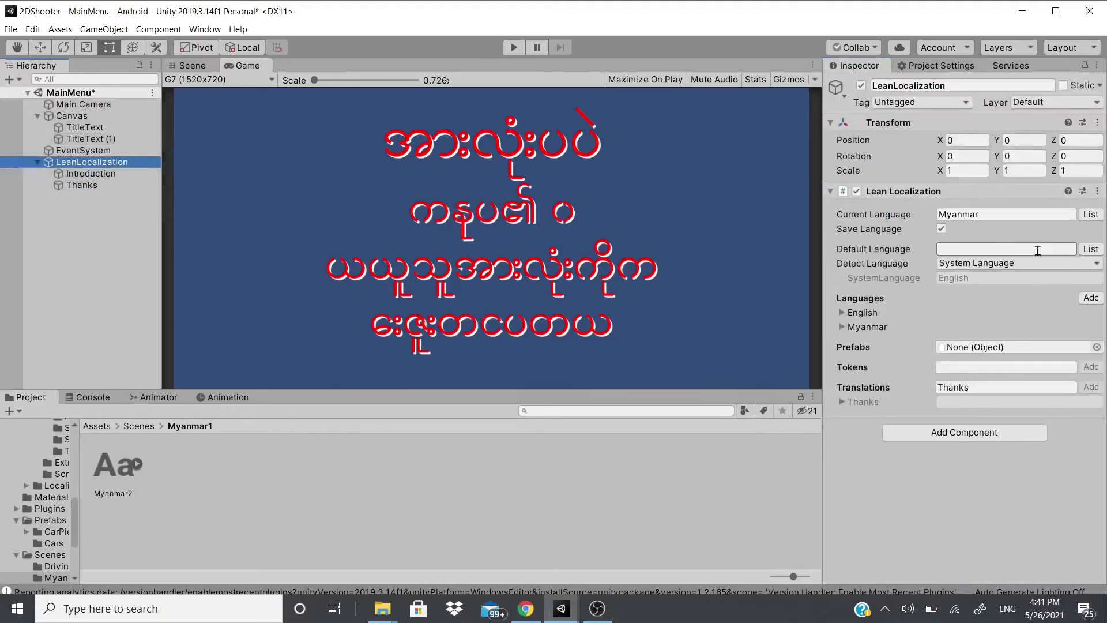
pyautogui.click(1090, 214)
pyautogui.click(1046, 228)
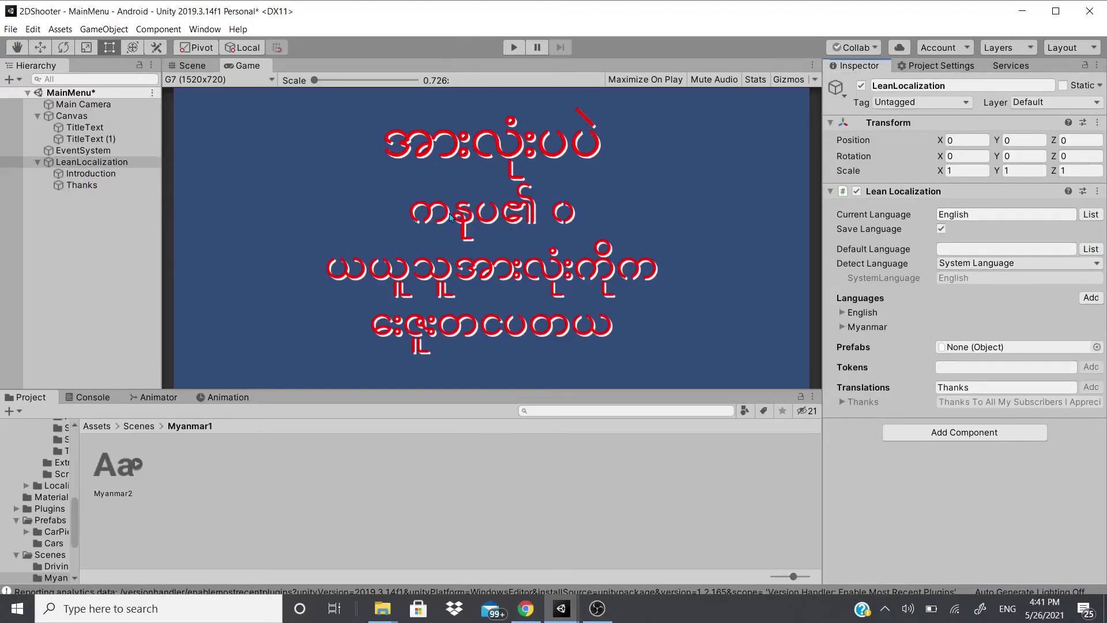
# Step: Toggle Save Language off and on, set the current language to Myanmar, and refresh the Game view
pyautogui.click(198, 67)
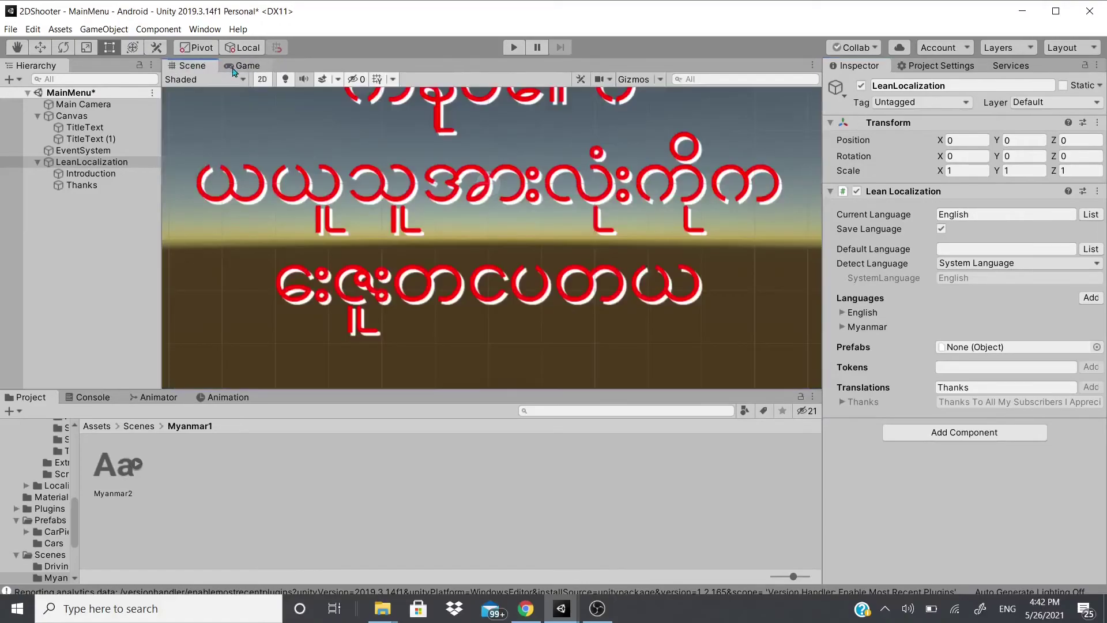
pyautogui.click(247, 68)
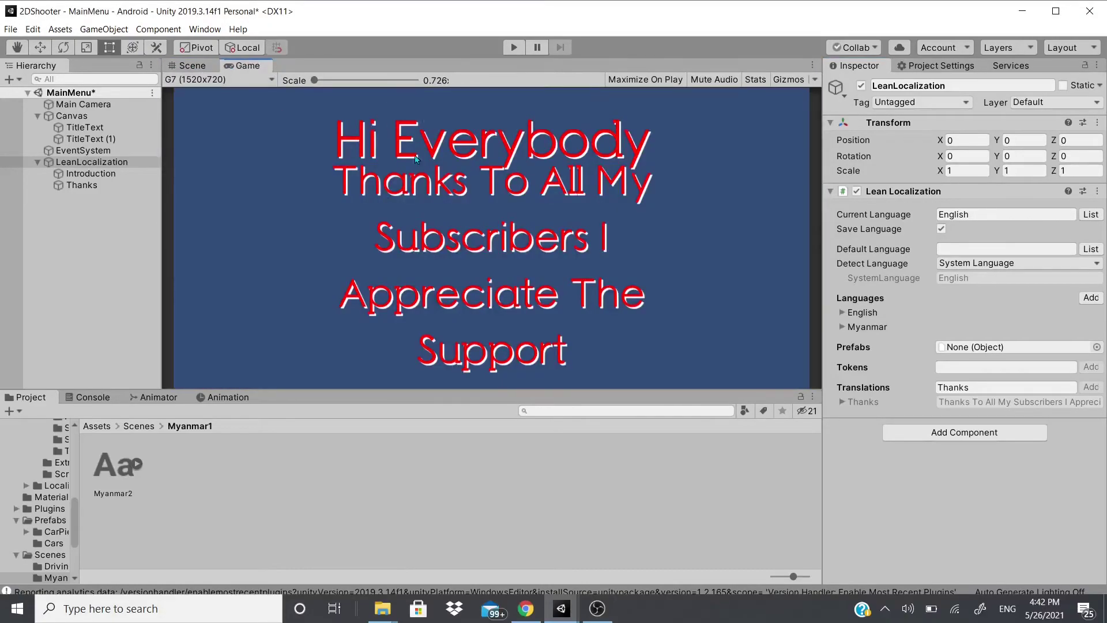
pyautogui.click(941, 228)
pyautogui.click(1088, 215)
pyautogui.click(941, 229)
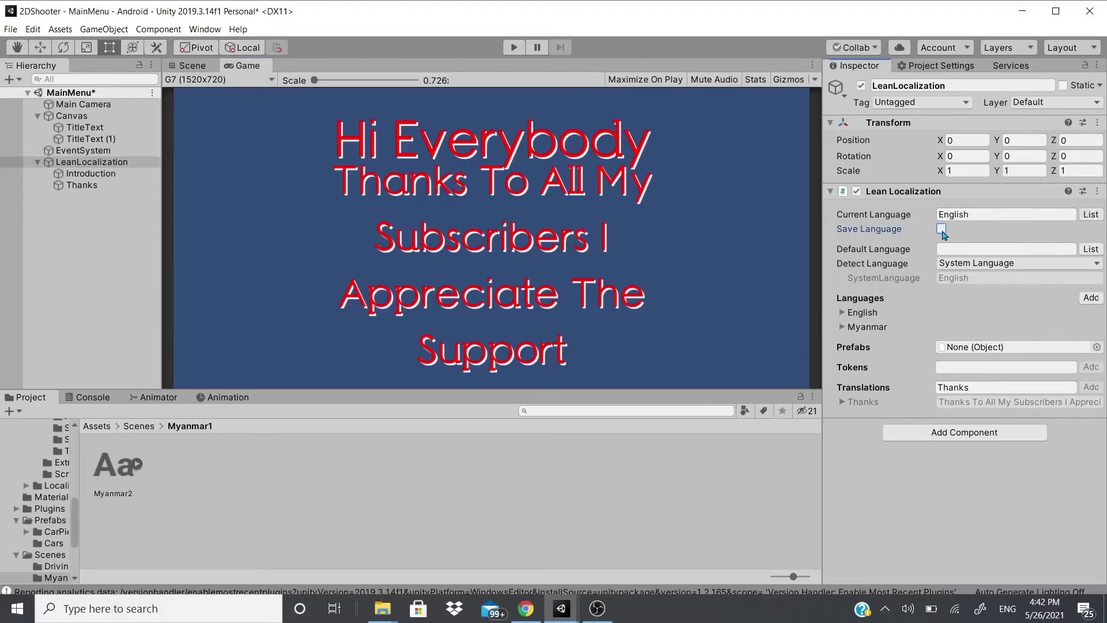
pyautogui.click(1090, 215)
pyautogui.click(1066, 245)
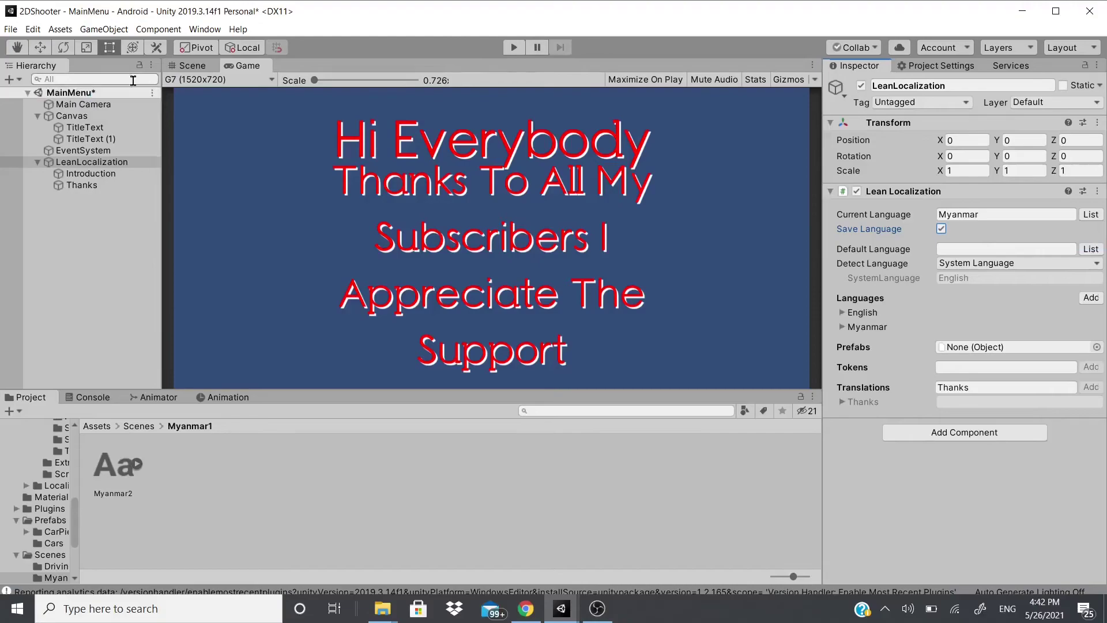
pyautogui.click(187, 67)
pyautogui.click(247, 66)
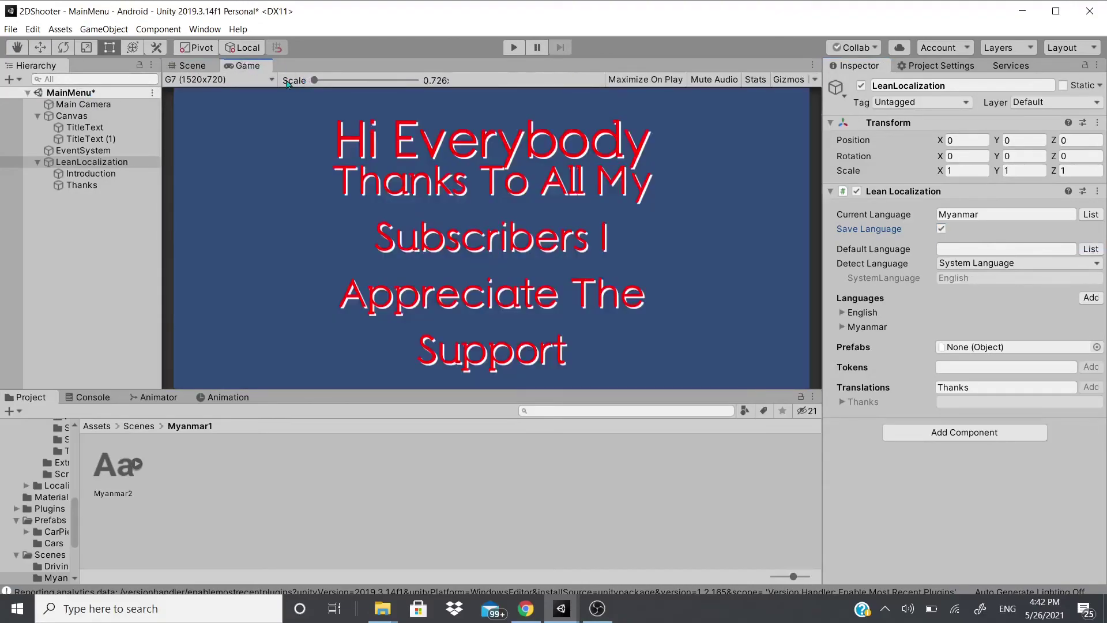
# Step: Switch the current language back to English, leaving the preview resolution list closed
pyautogui.click(269, 80)
pyautogui.click(270, 80)
pyautogui.click(269, 81)
pyautogui.click(269, 81)
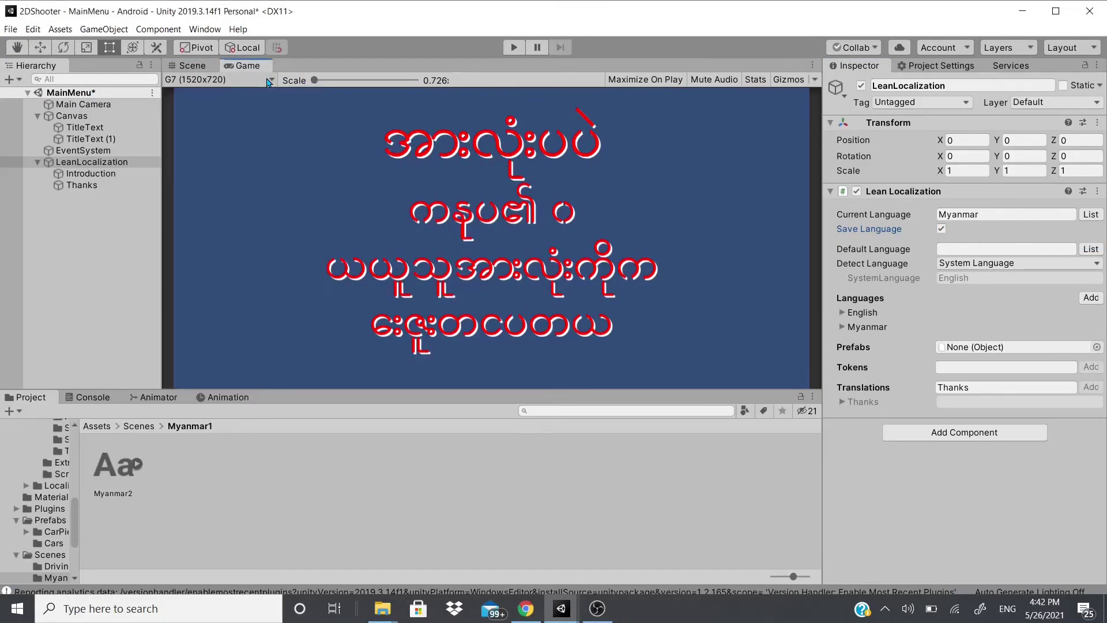
pyautogui.click(269, 81)
pyautogui.click(270, 80)
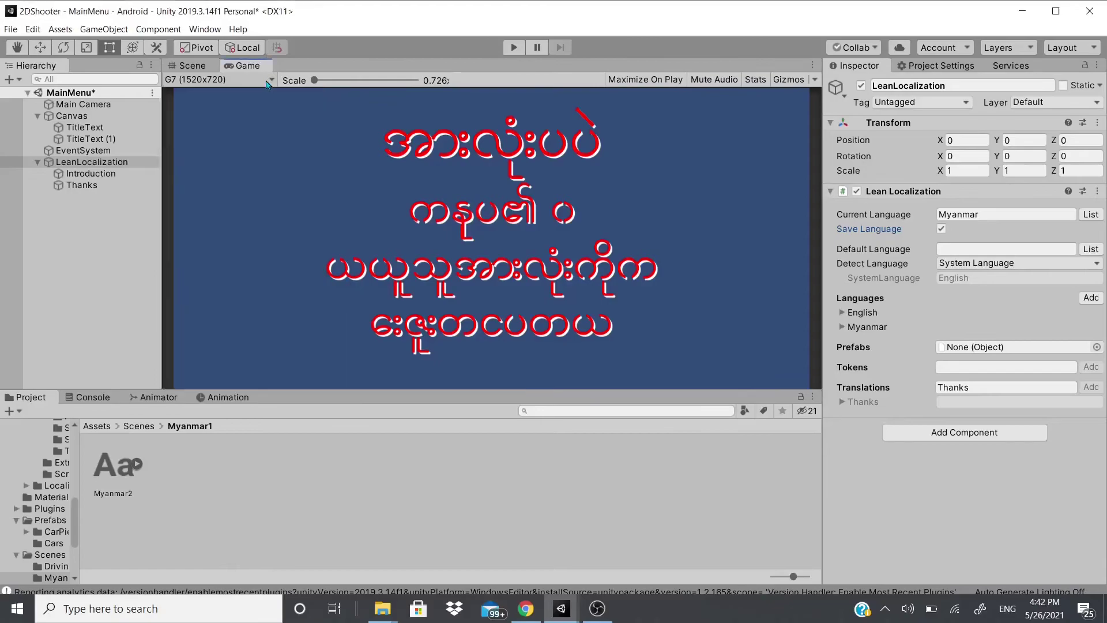
pyautogui.click(190, 84)
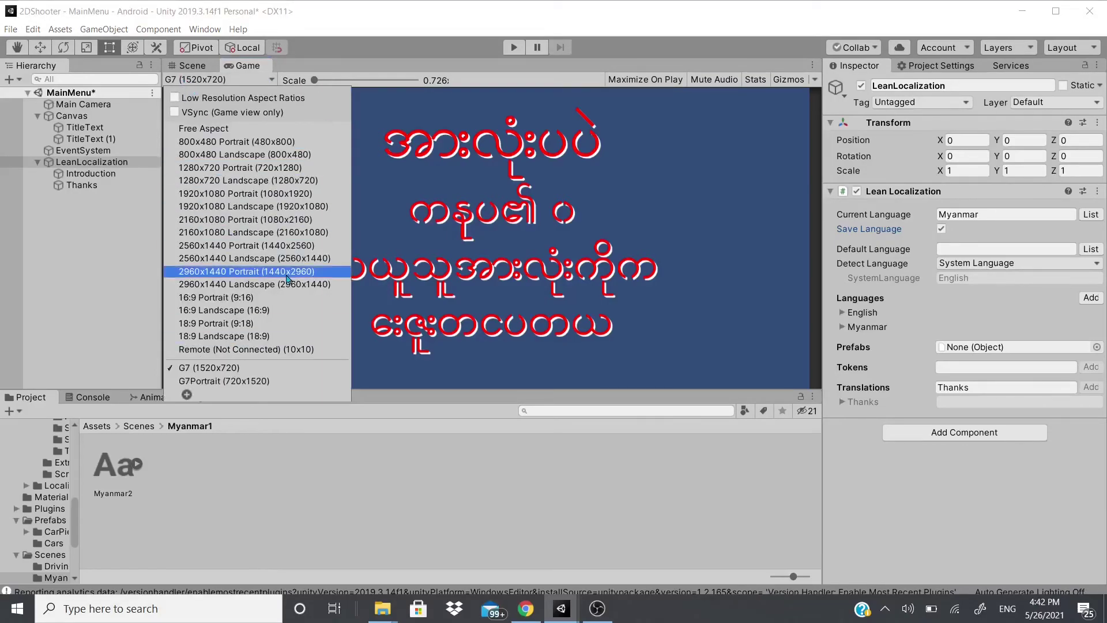
pyautogui.click(1090, 213)
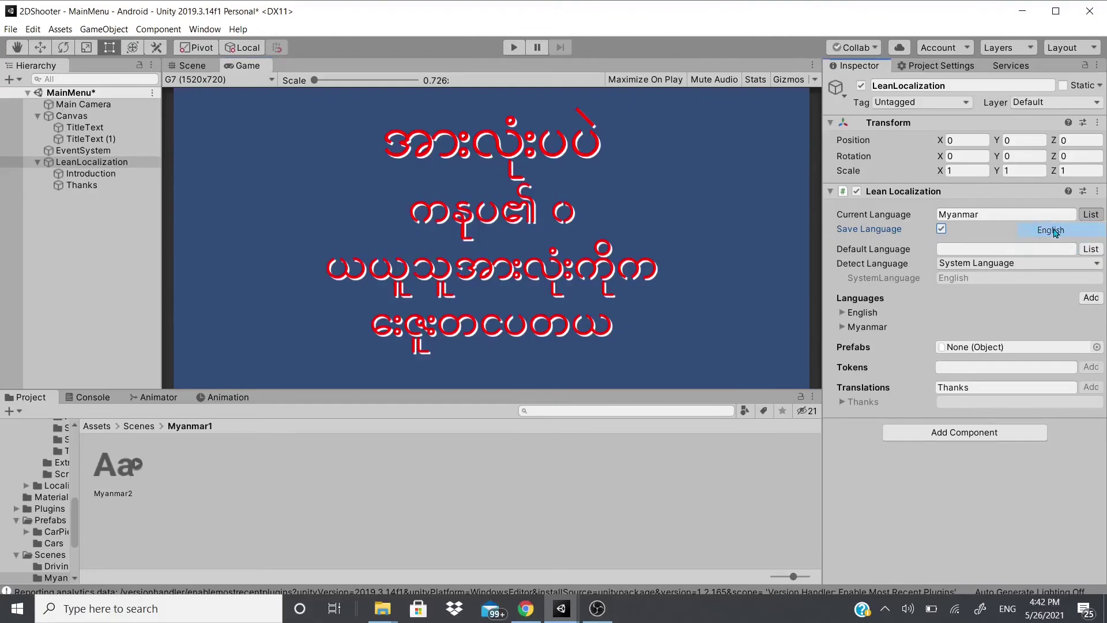
pyautogui.click(1051, 230)
pyautogui.click(187, 83)
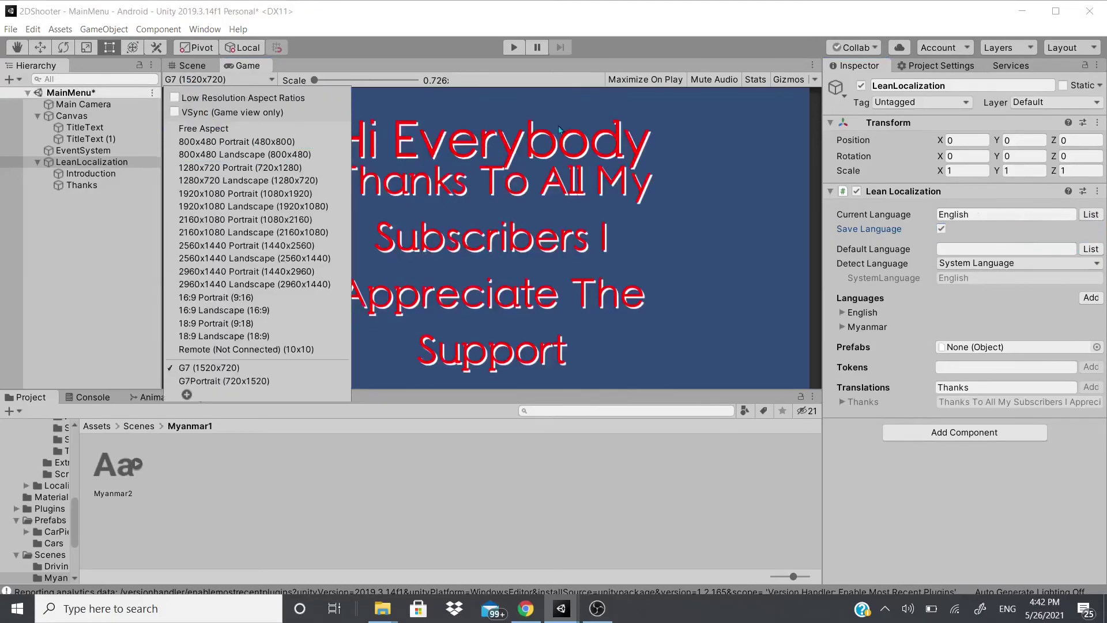
pyautogui.press('Escape')
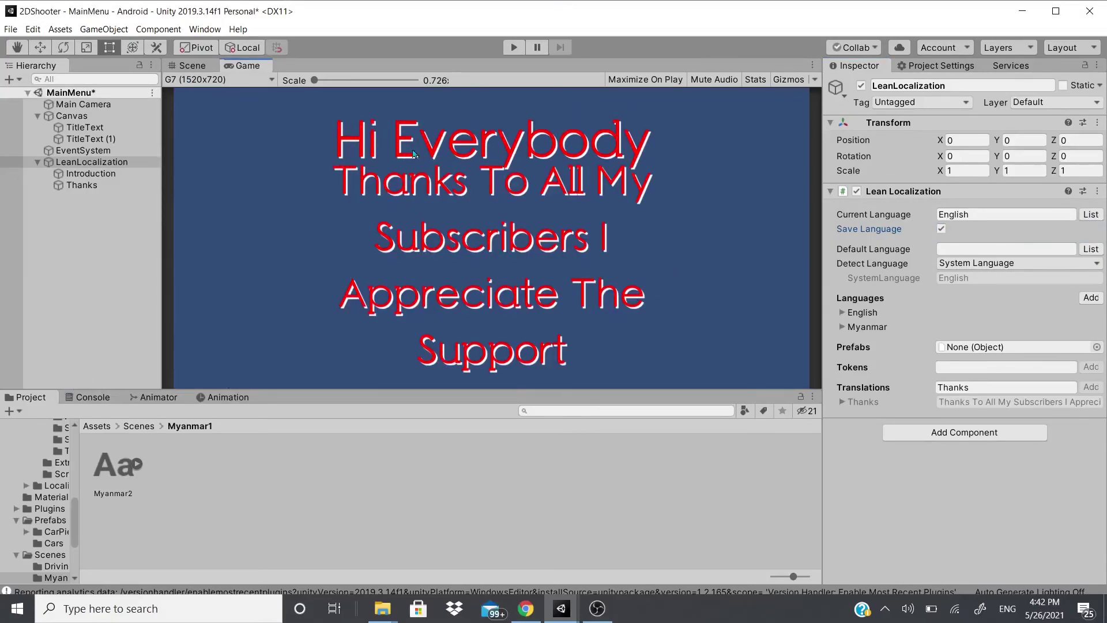